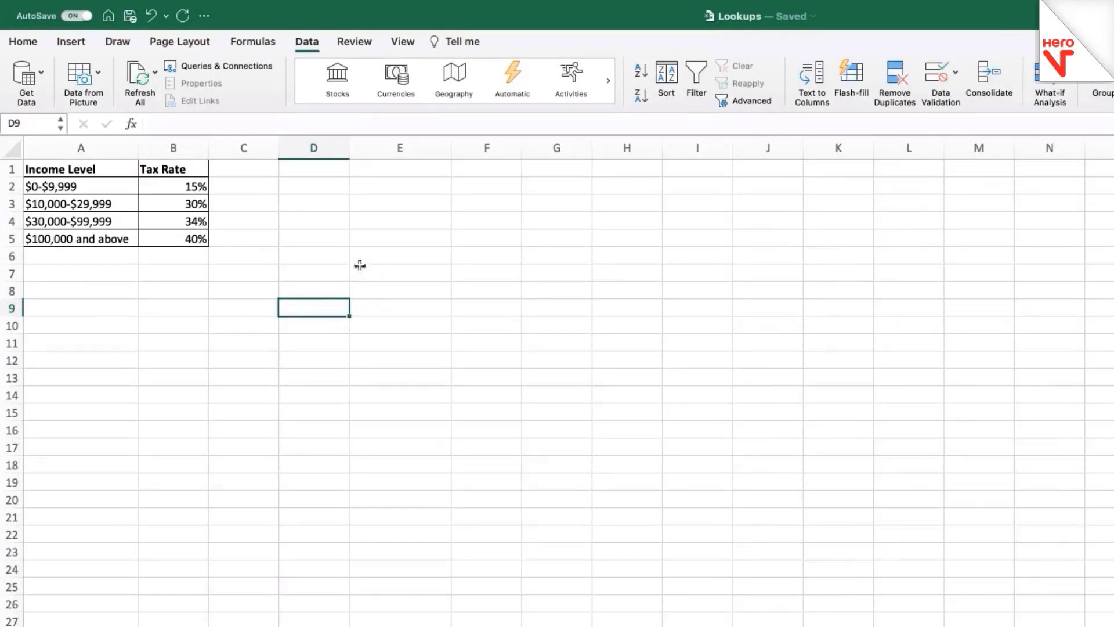
pyautogui.click(179, 206)
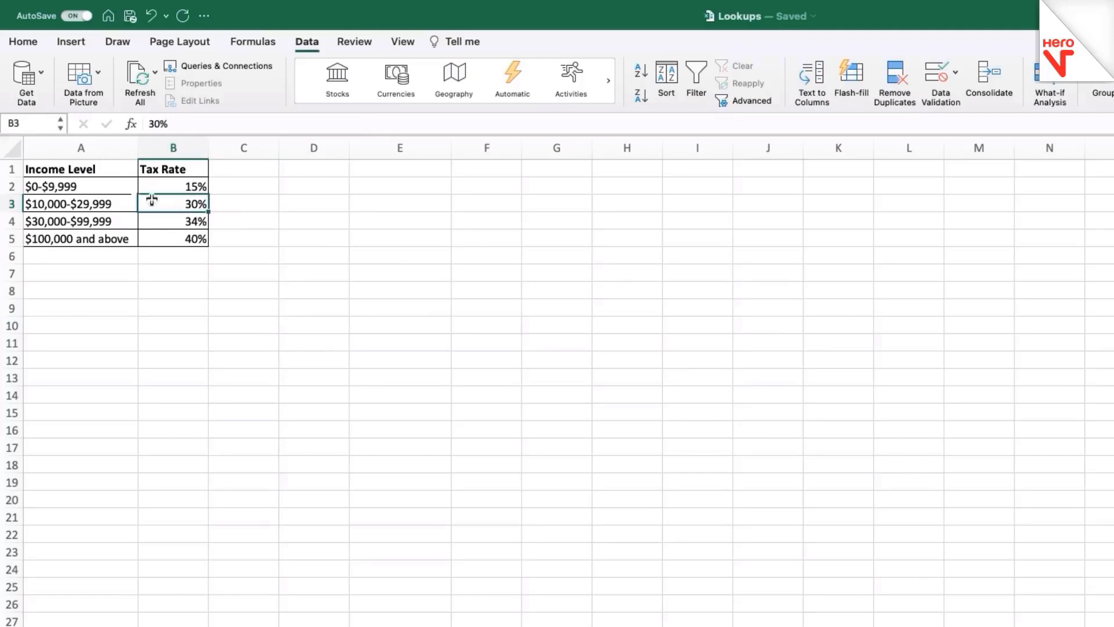
pyautogui.click(68, 205)
pyautogui.click(169, 210)
# - Enter the heading "Tax Rate" in cell F6 and make it bold
pyautogui.click(491, 256)
pyautogui.write('Tax ')
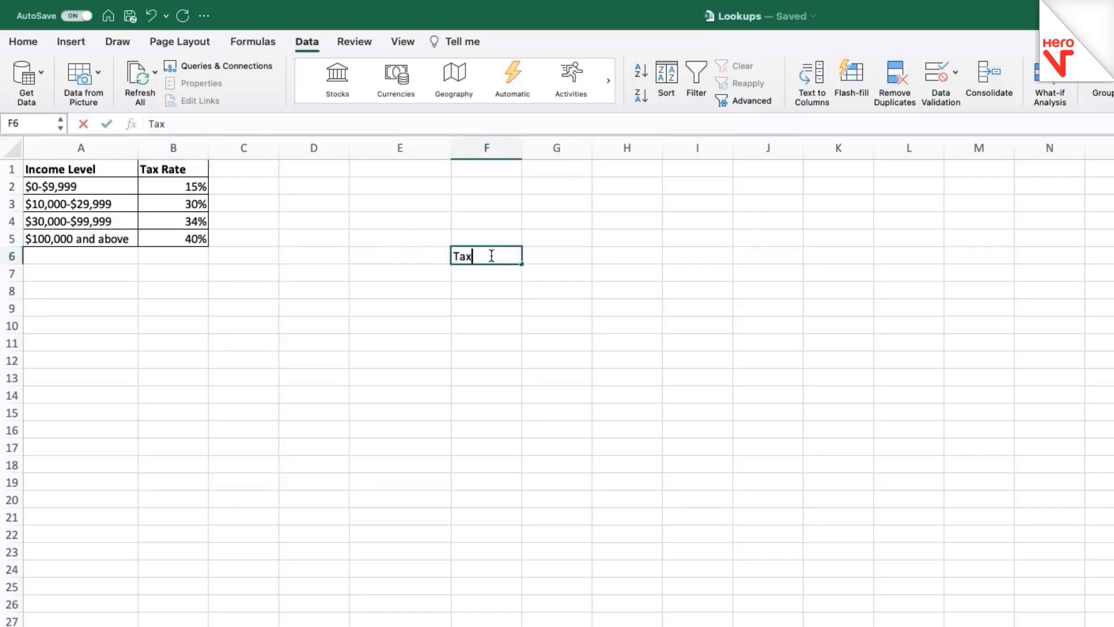
pyautogui.write('Rate')
pyautogui.press('Return')
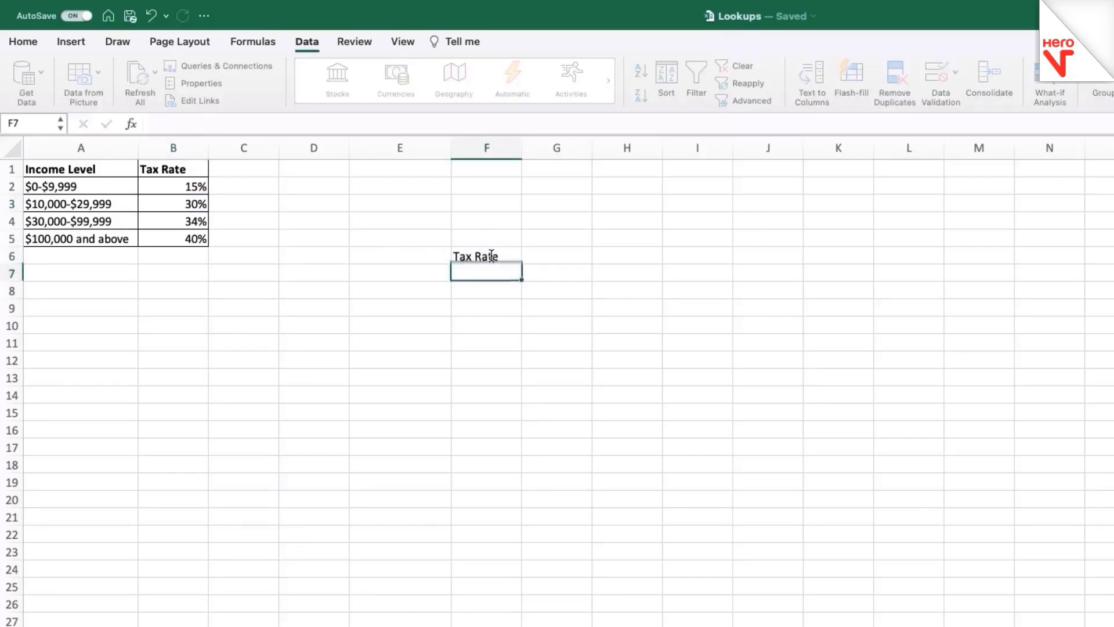
pyautogui.click(502, 308)
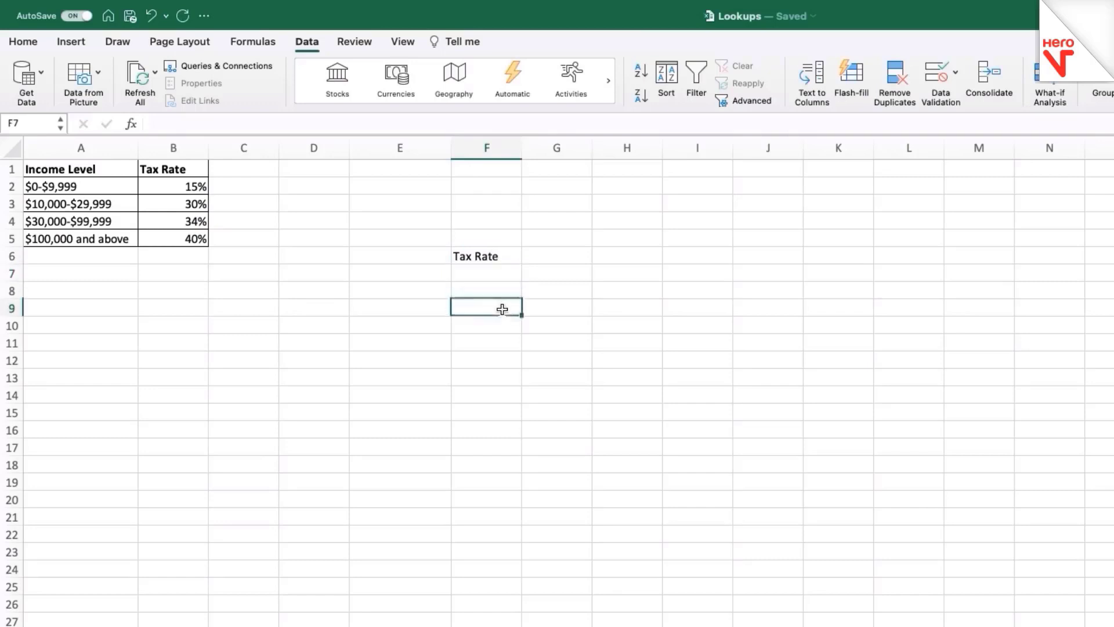
pyautogui.click(495, 261)
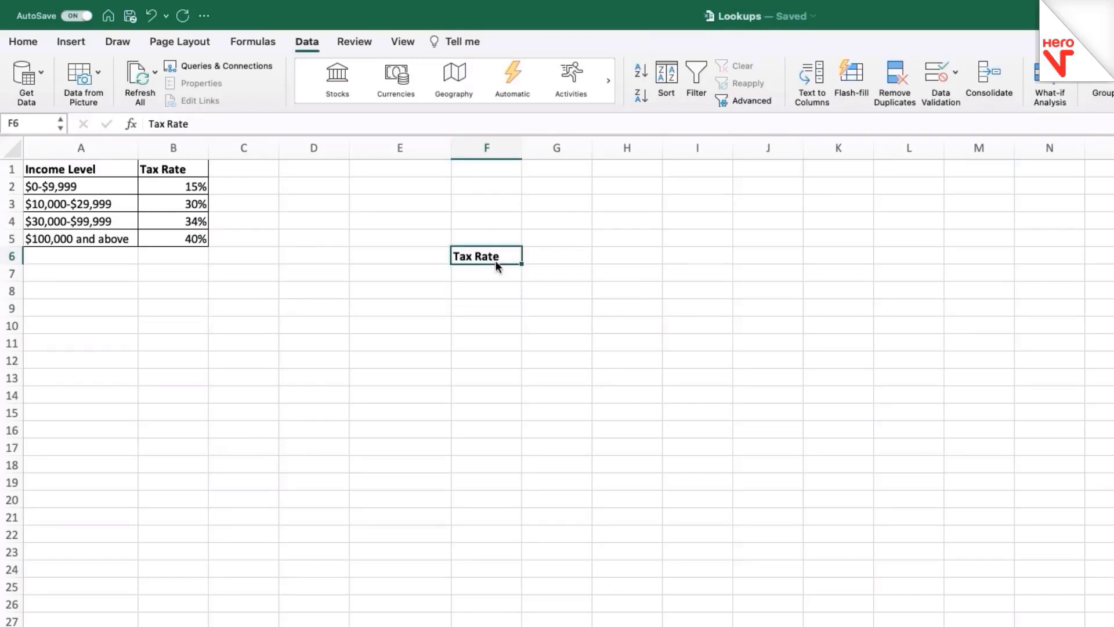
# - Add list data validation with an in-cell drop-down to cell F7, using =$B$2:$B$5 as the source
pyautogui.click(505, 276)
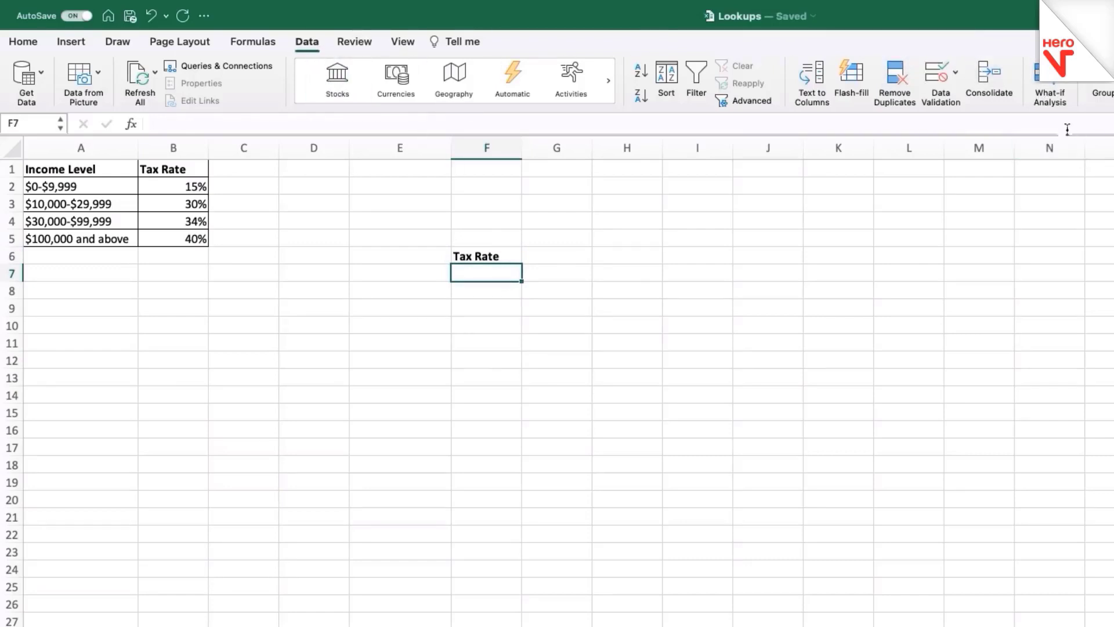
pyautogui.click(956, 76)
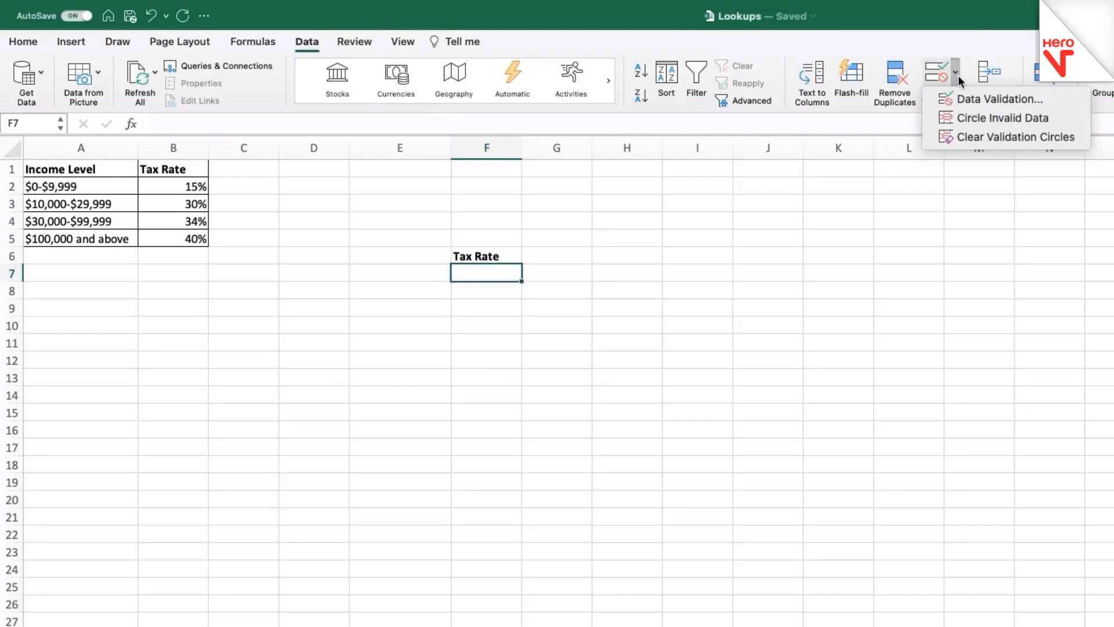
pyautogui.click(966, 98)
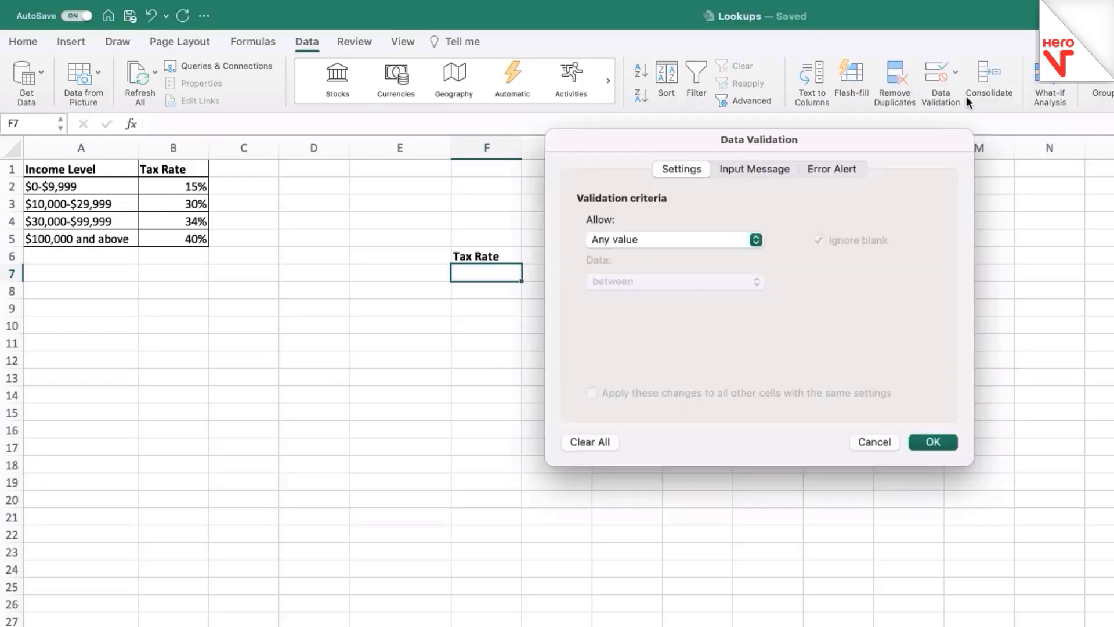
pyautogui.click(754, 240)
pyautogui.click(706, 292)
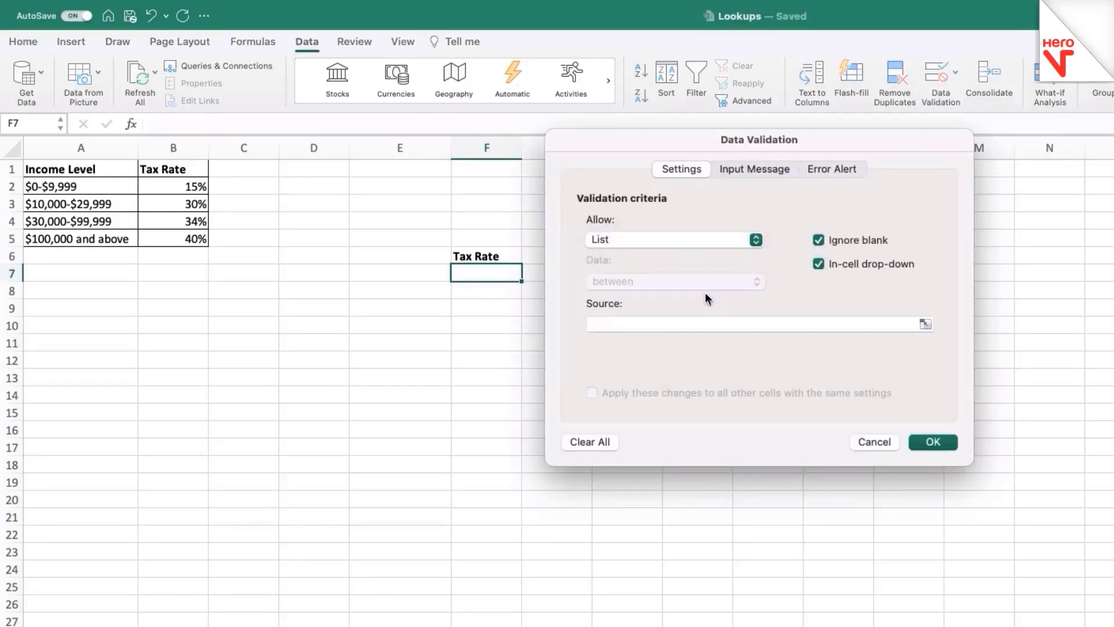
pyautogui.click(660, 326)
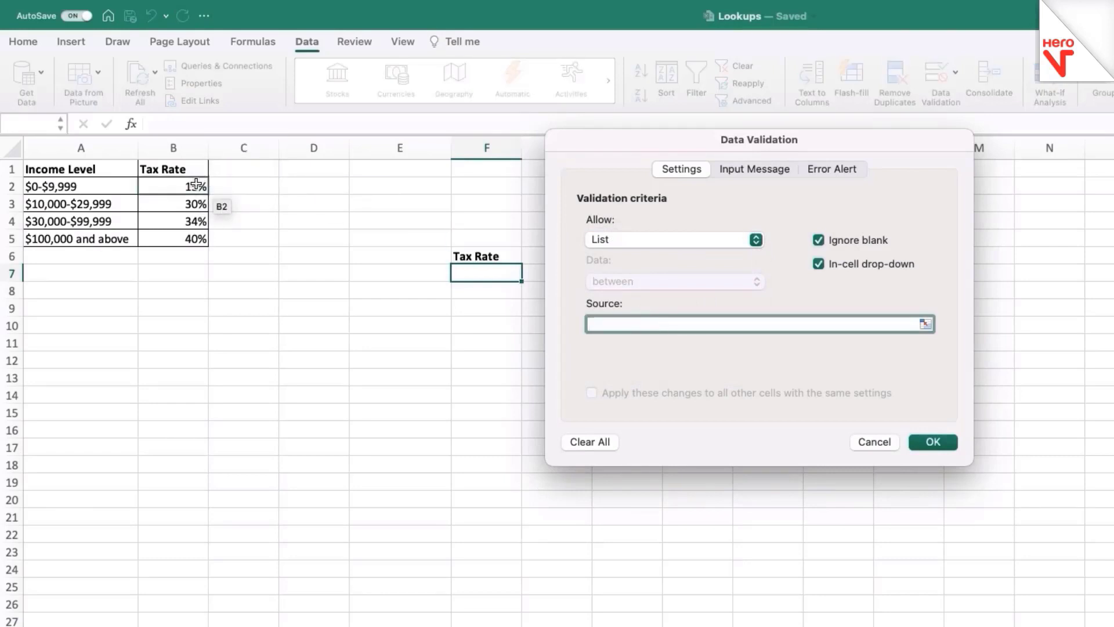
pyautogui.moveTo(196, 184); pyautogui.dragTo(187, 235)
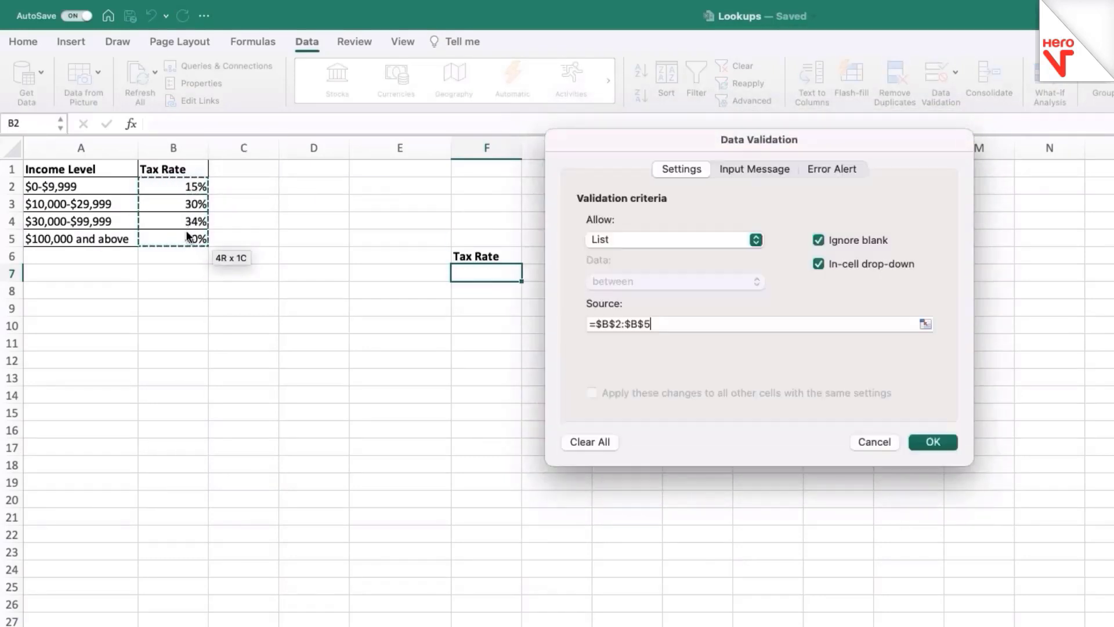
pyautogui.click(936, 444)
# - Try out the drop-down list in F7 by choosing 30% and finally 34%
pyautogui.click(528, 274)
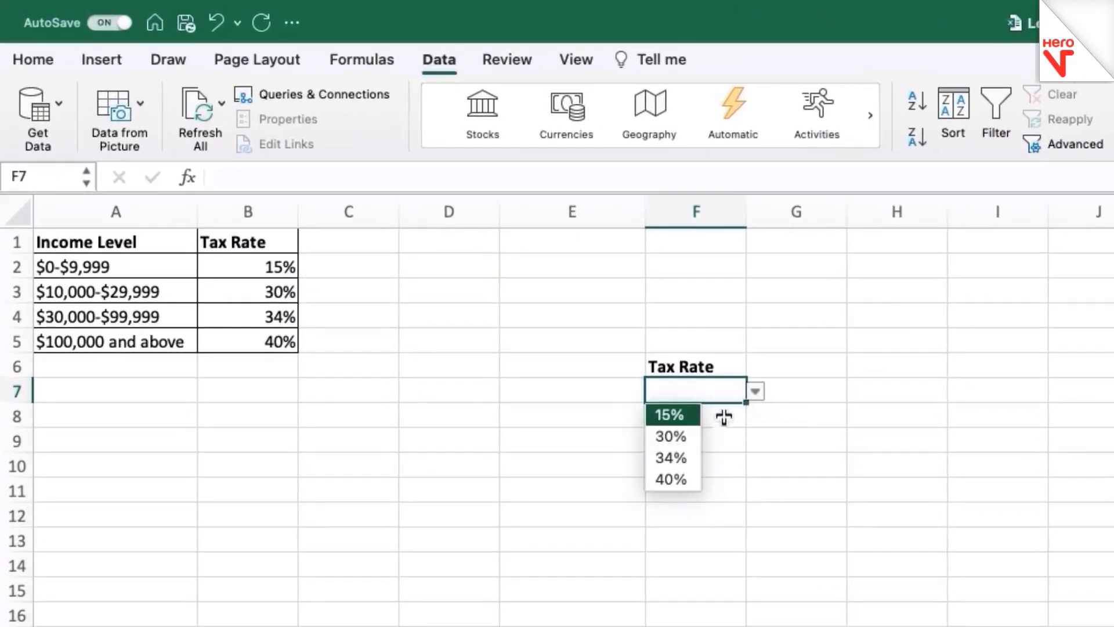
pyautogui.click(687, 436)
pyautogui.click(755, 391)
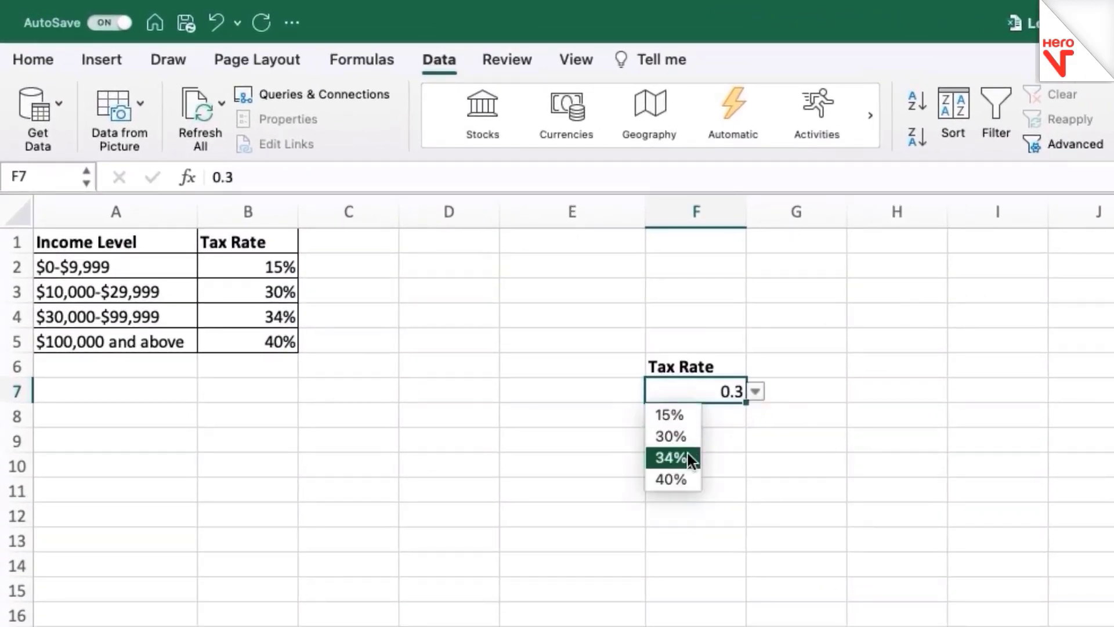
pyautogui.click(687, 458)
pyautogui.click(756, 391)
pyautogui.click(678, 458)
# - Enter =MATCH(F7,B2:B5) in cell G7 to find the position of the selected tax rate in the table
pyautogui.click(789, 365)
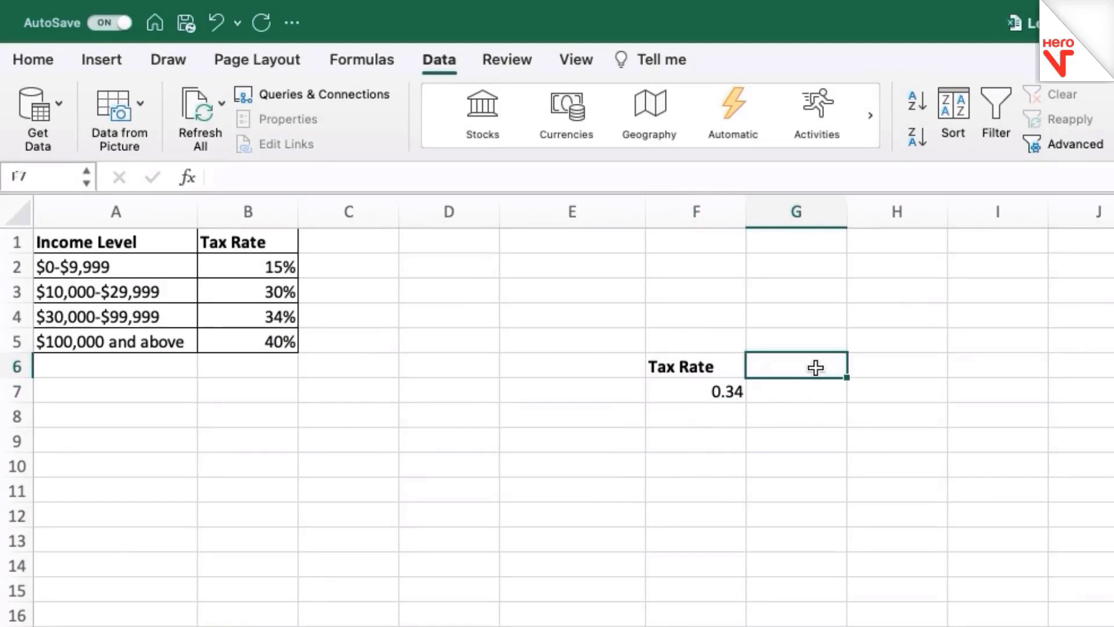
pyautogui.click(804, 401)
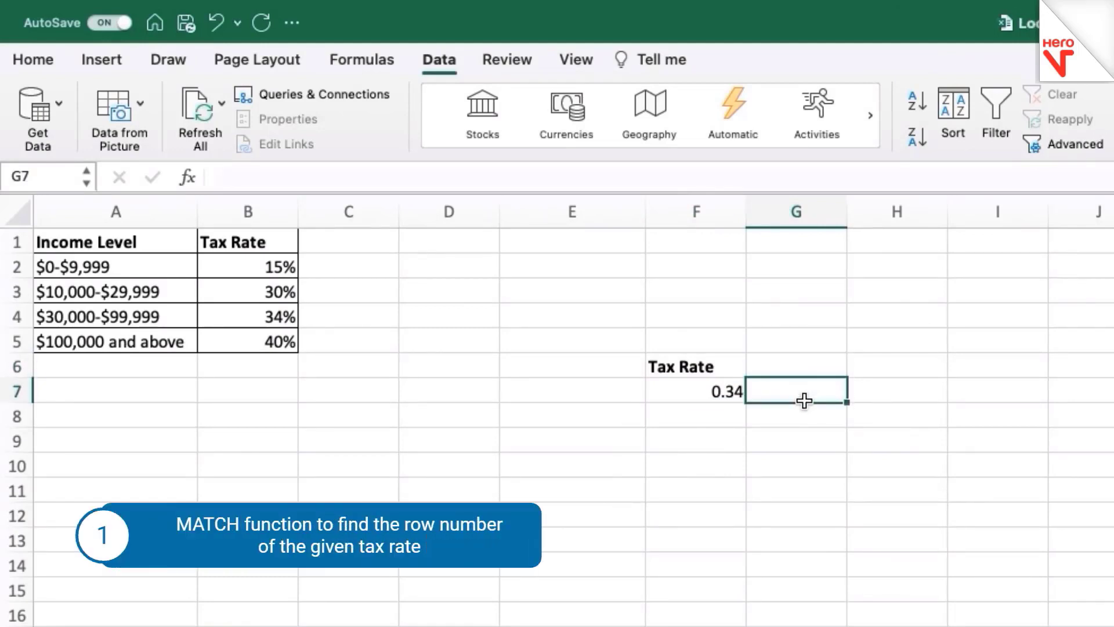
pyautogui.click(710, 390)
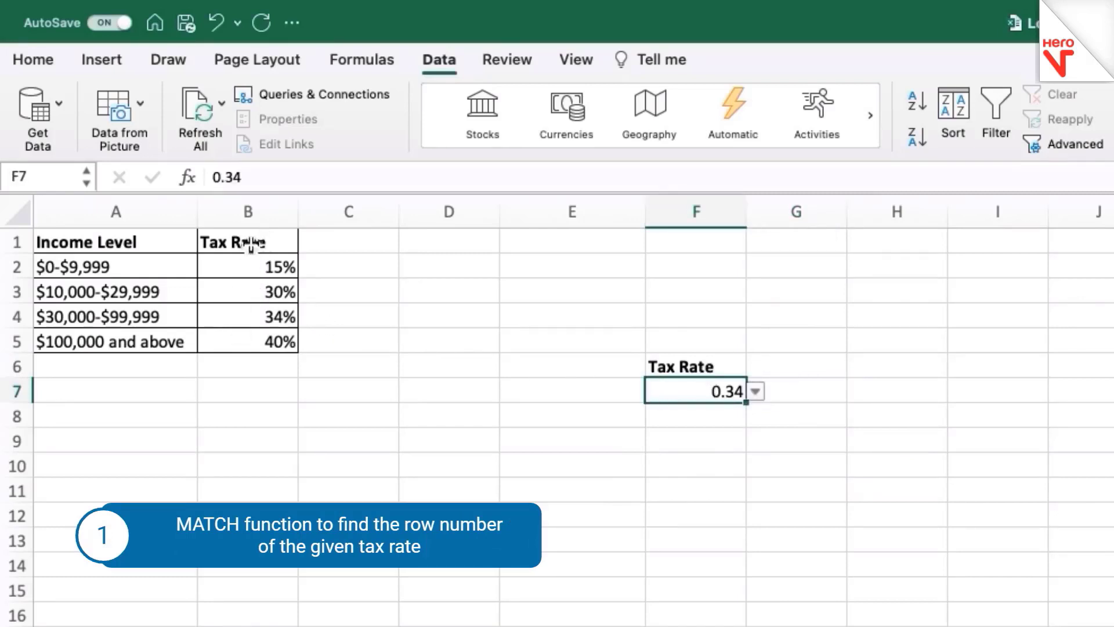
pyautogui.click(795, 405)
pyautogui.write('=mat')
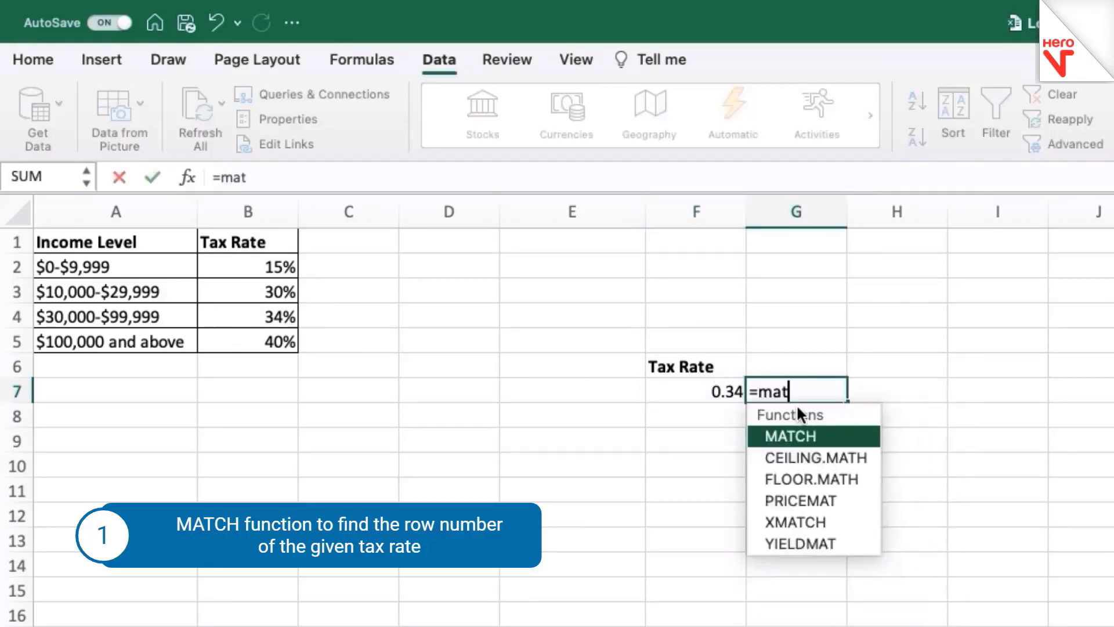
pyautogui.write('ch(')
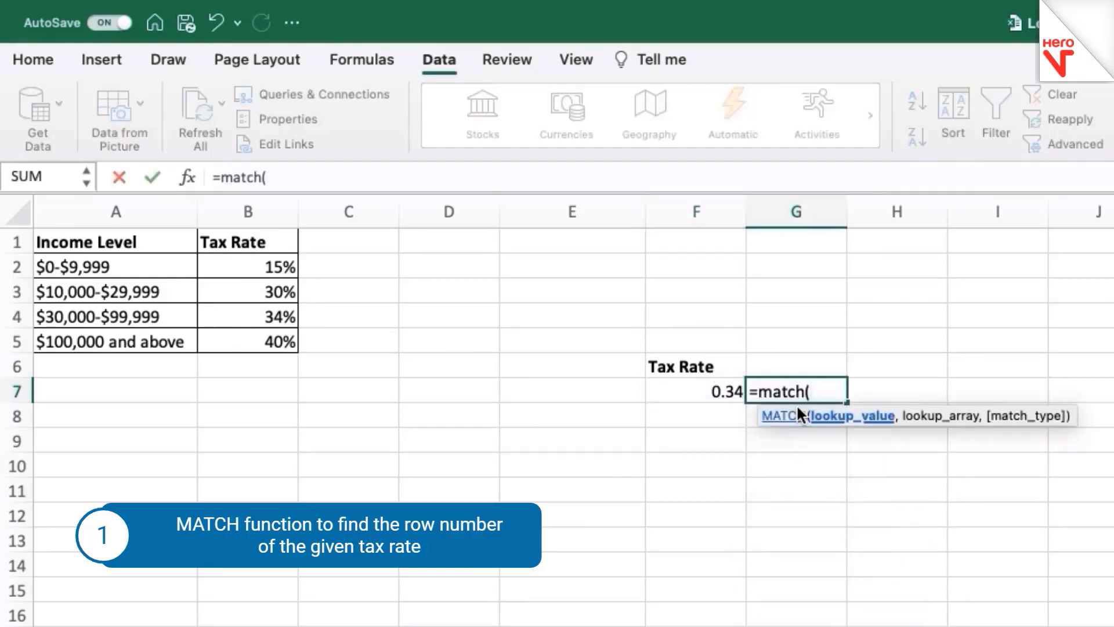
pyautogui.click(699, 394)
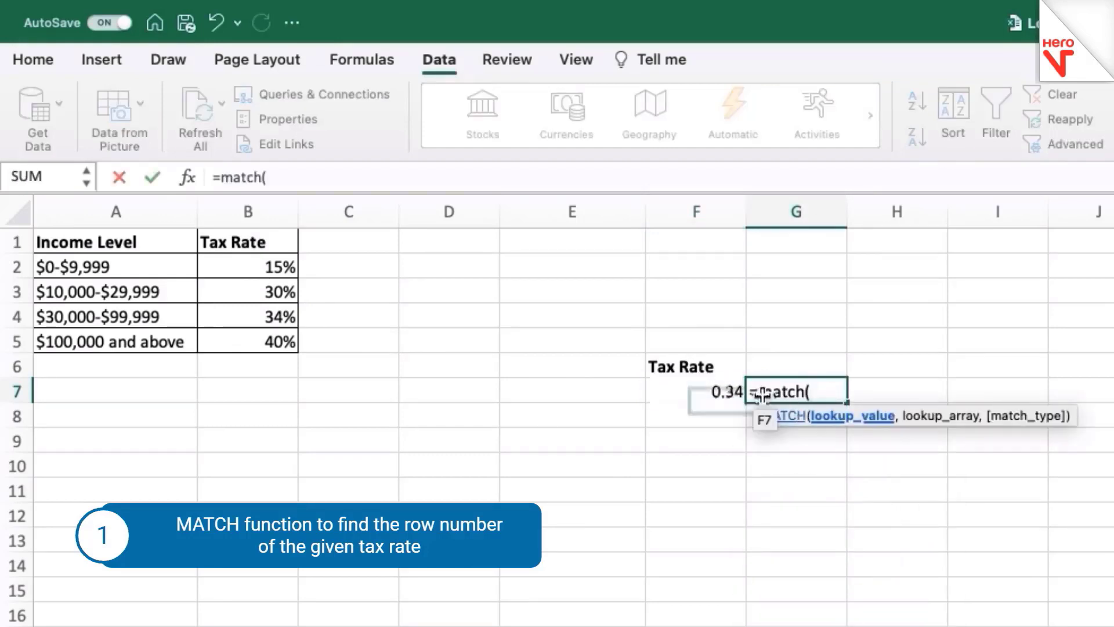
pyautogui.click(698, 394)
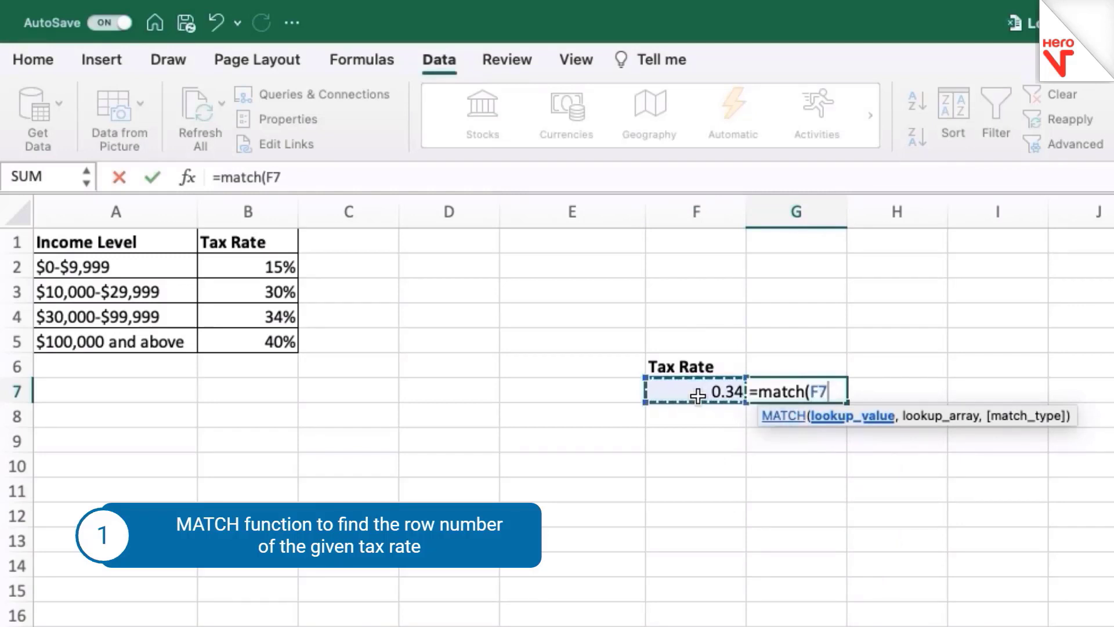
pyautogui.write(',')
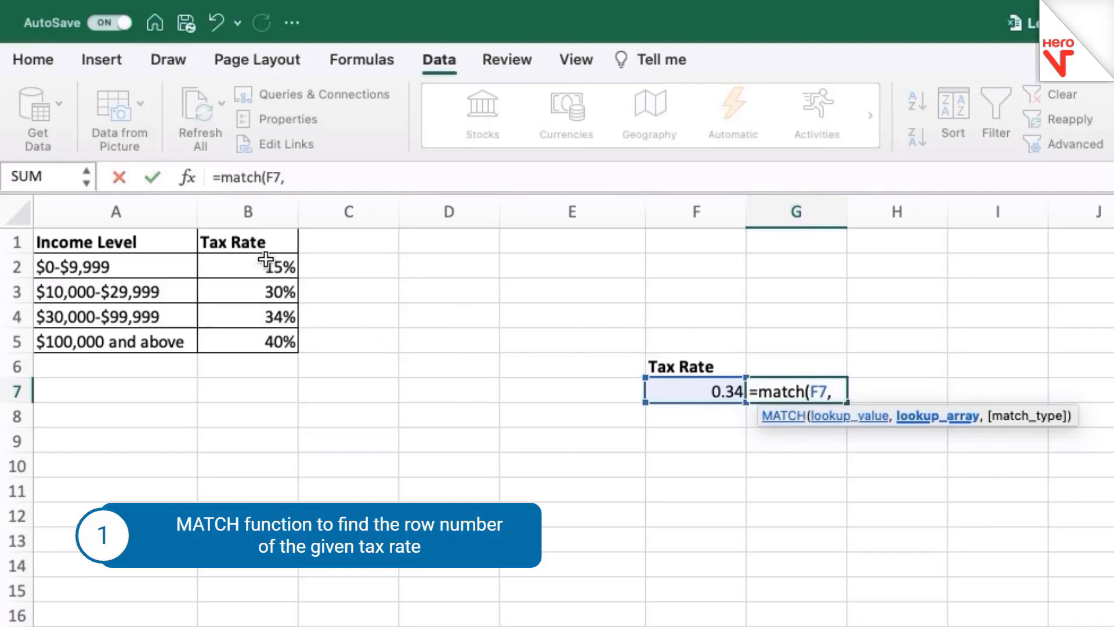
pyautogui.moveTo(265, 262); pyautogui.dragTo(261, 341)
pyautogui.write(')')
pyautogui.press('Return')
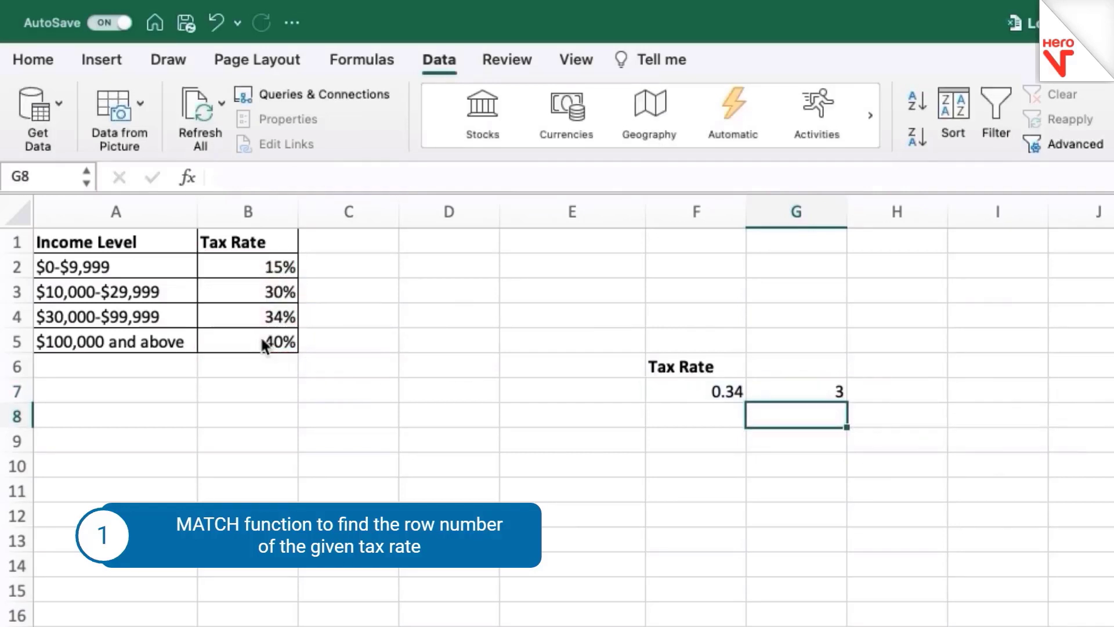
# - Choose 15% from the F7 drop-down list to test the MATCH formula
pyautogui.click(690, 393)
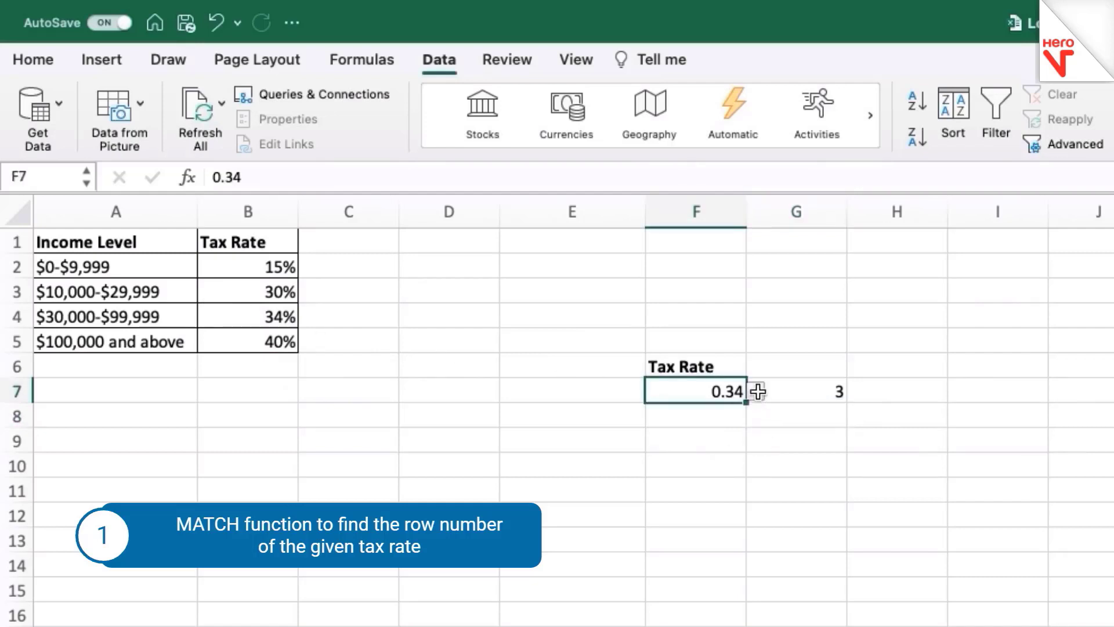
pyautogui.click(757, 393)
pyautogui.click(667, 415)
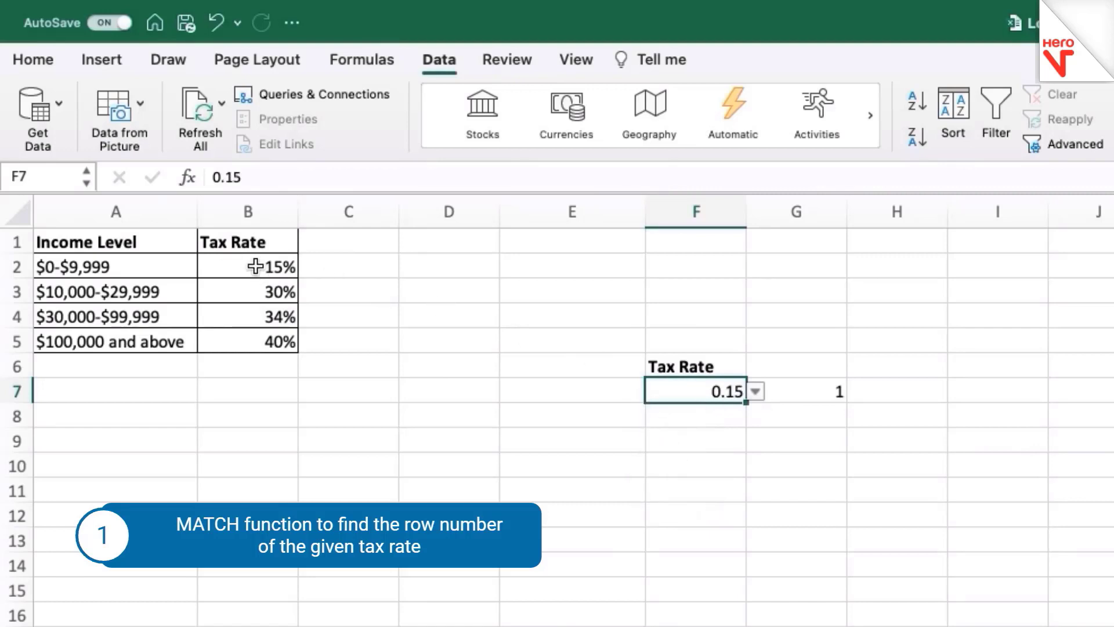
# - Enter =INDEX(A2:A5,G7) in cell H7 to return the income level for the matched row
pyautogui.click(848, 391)
pyautogui.write('=')
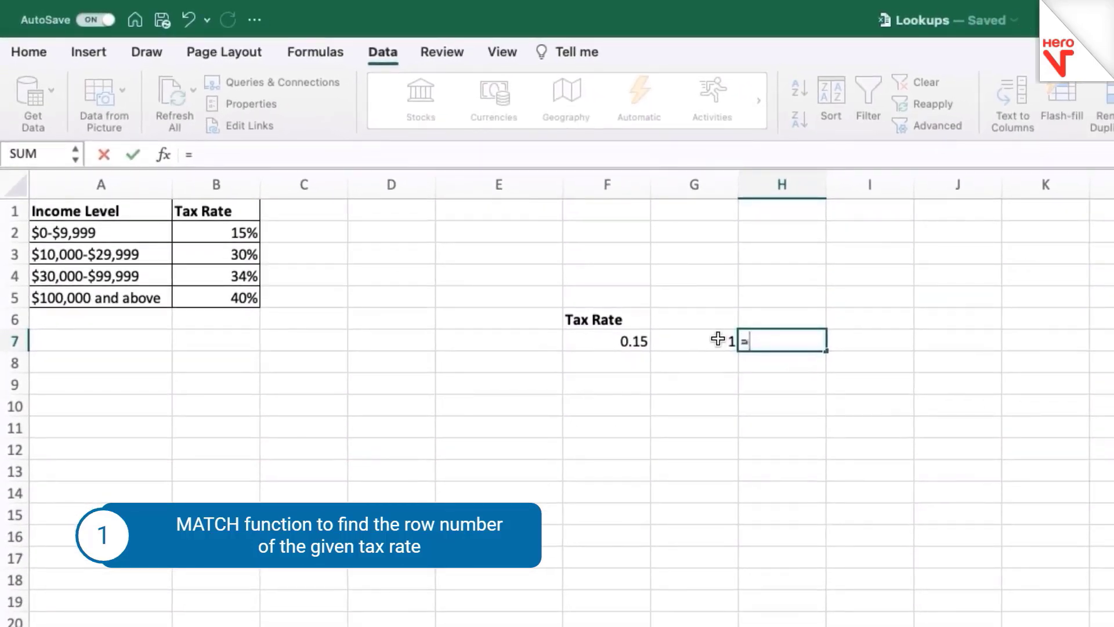
pyautogui.write('index(')
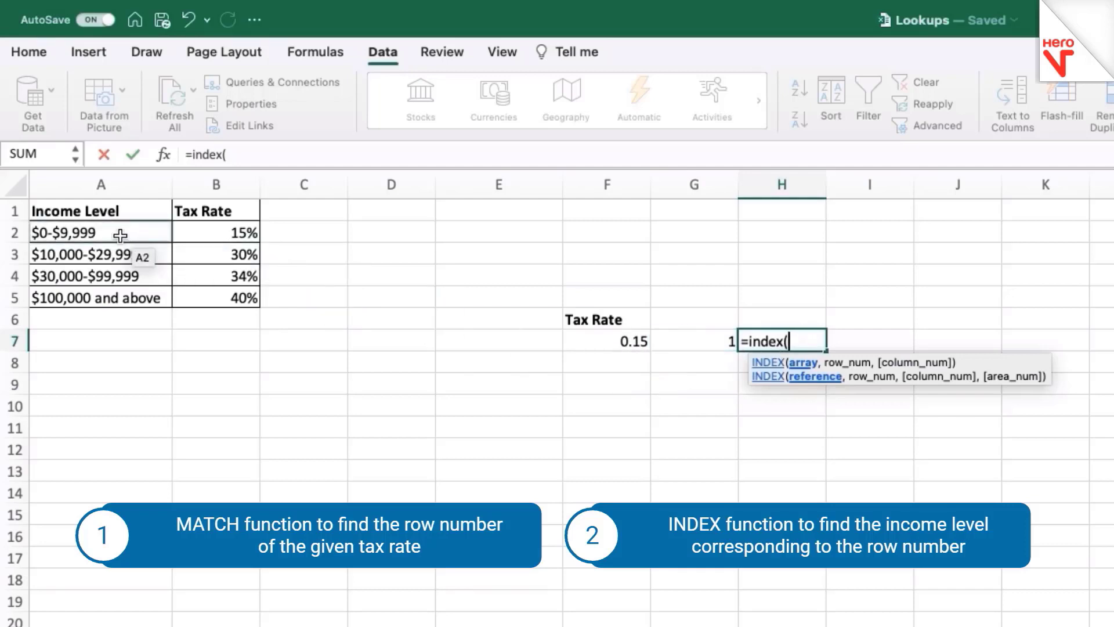
pyautogui.moveTo(120, 235); pyautogui.dragTo(106, 298)
pyautogui.write(',')
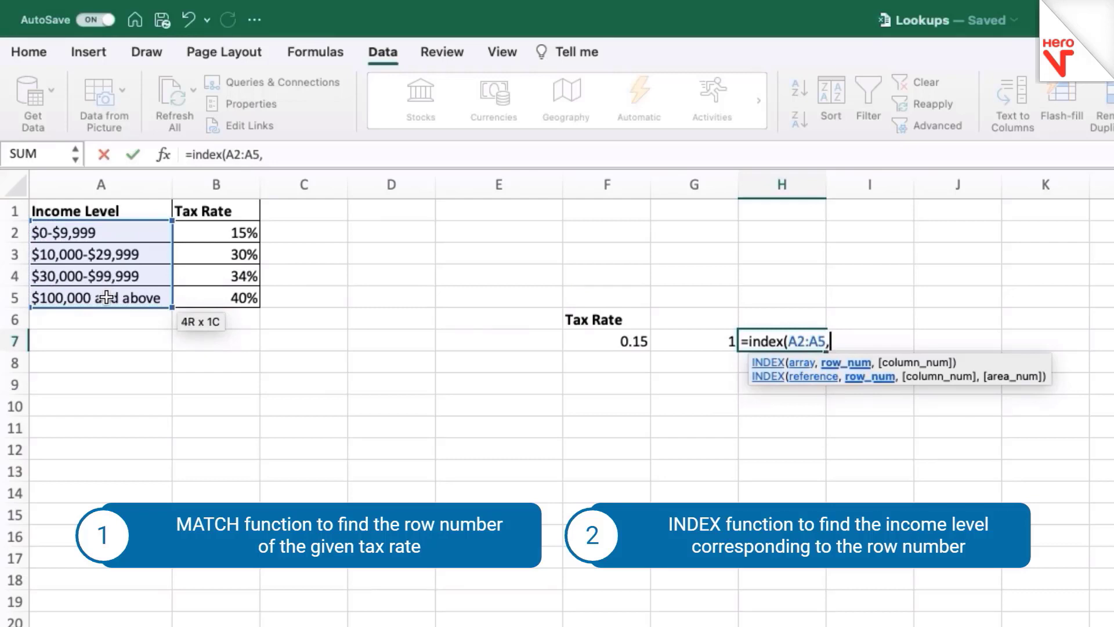
pyautogui.click(714, 343)
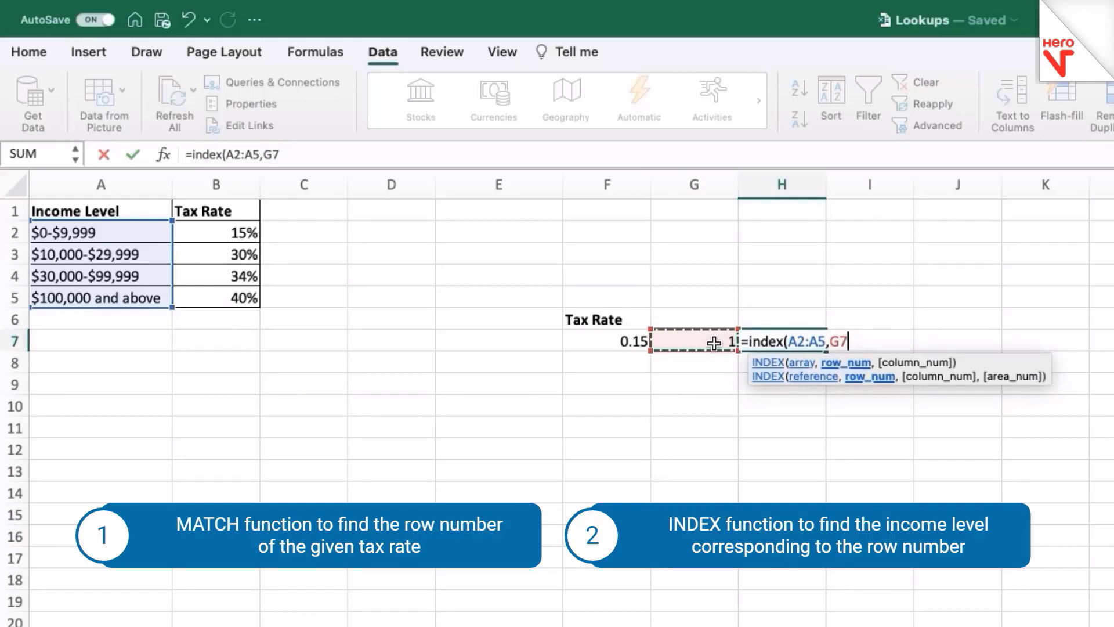
pyautogui.write(')')
pyautogui.press('Return')
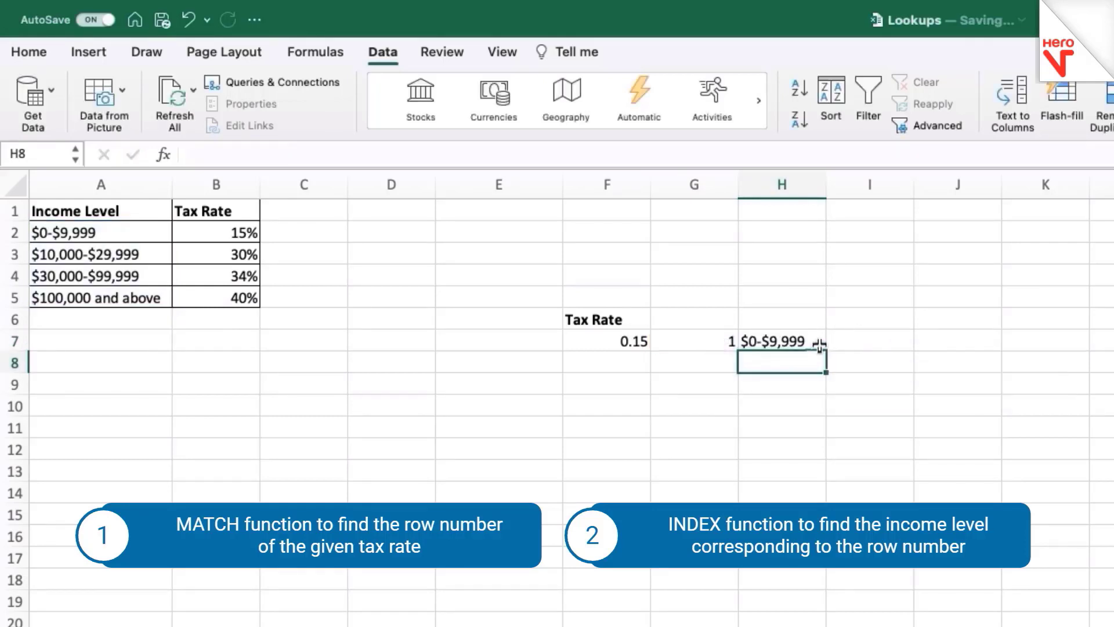
# - Test both lookup formulas by choosing 30%, 34% and finally 40% from the F7 drop-down list
pyautogui.click(644, 347)
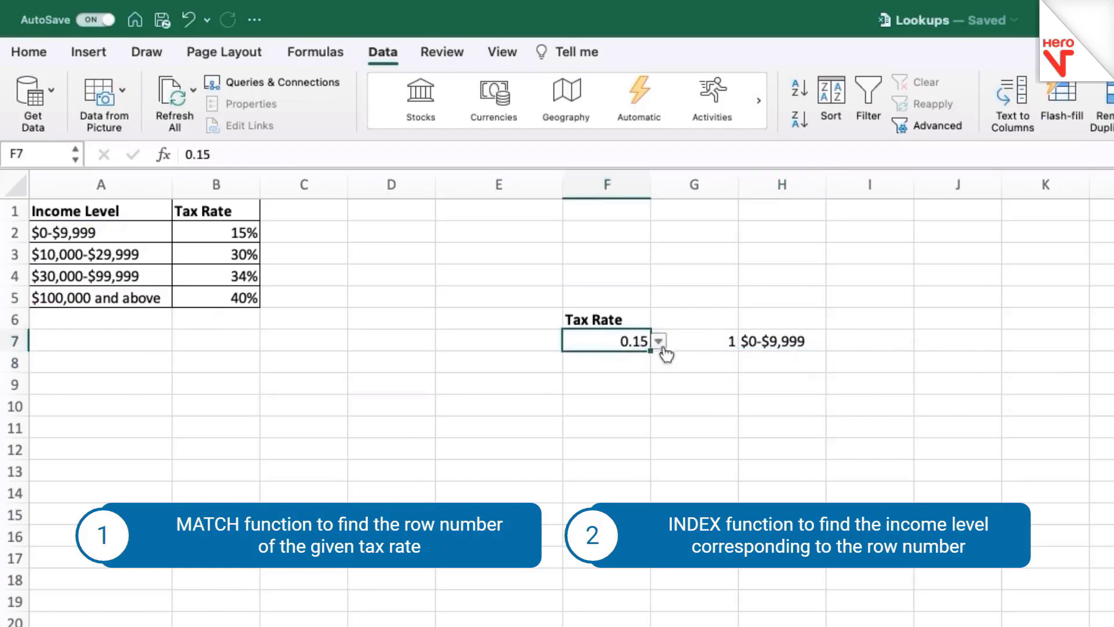
pyautogui.click(662, 346)
pyautogui.click(586, 381)
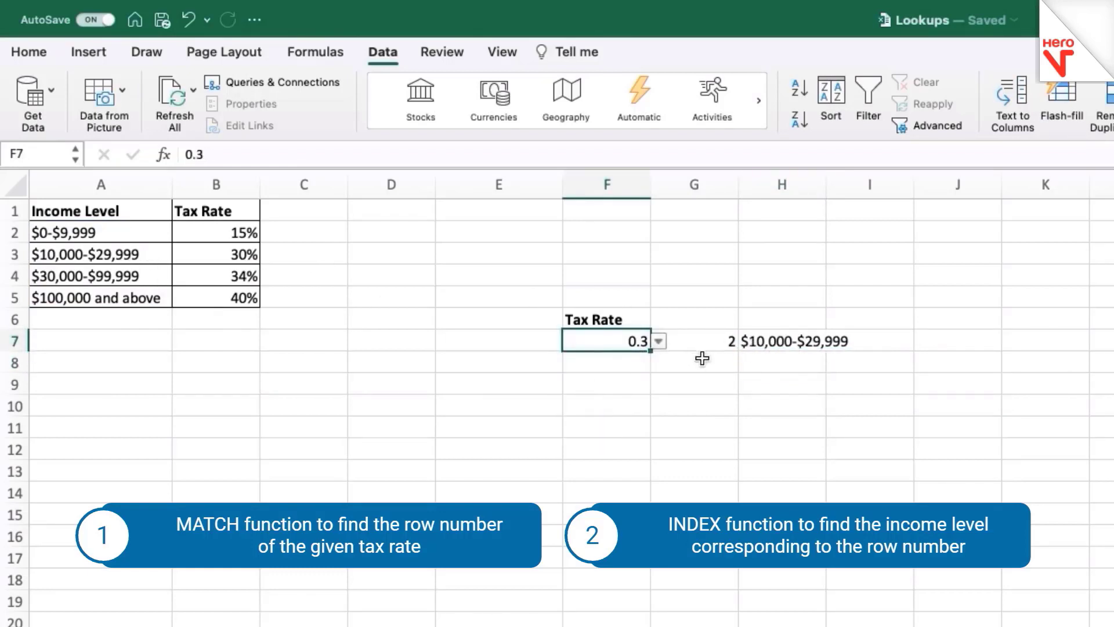
pyautogui.click(659, 342)
pyautogui.click(586, 397)
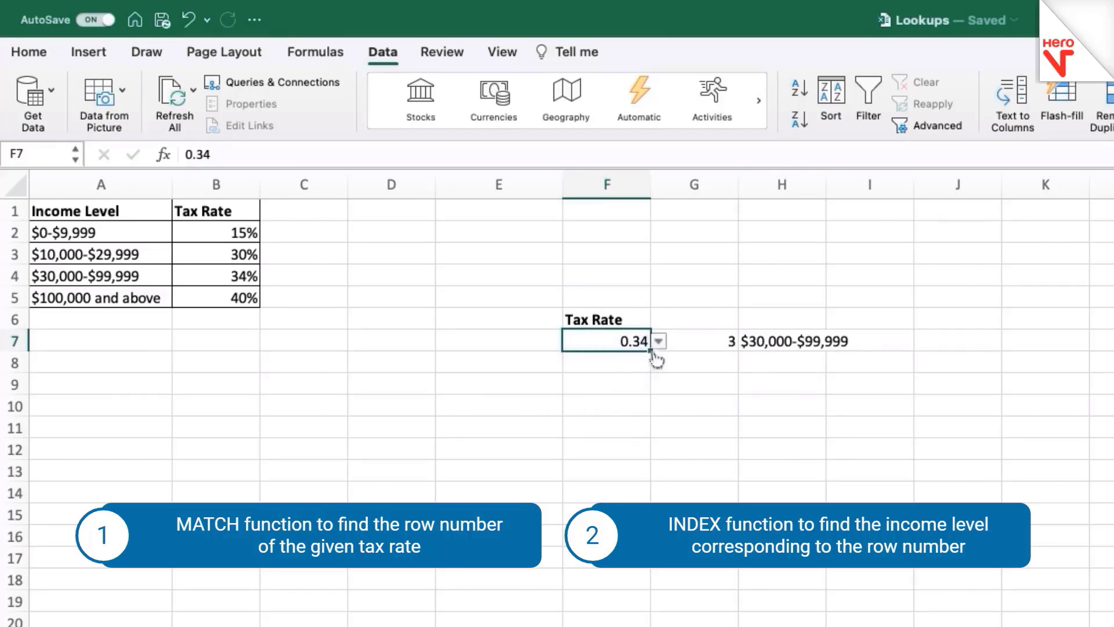
pyautogui.click(658, 345)
pyautogui.click(603, 416)
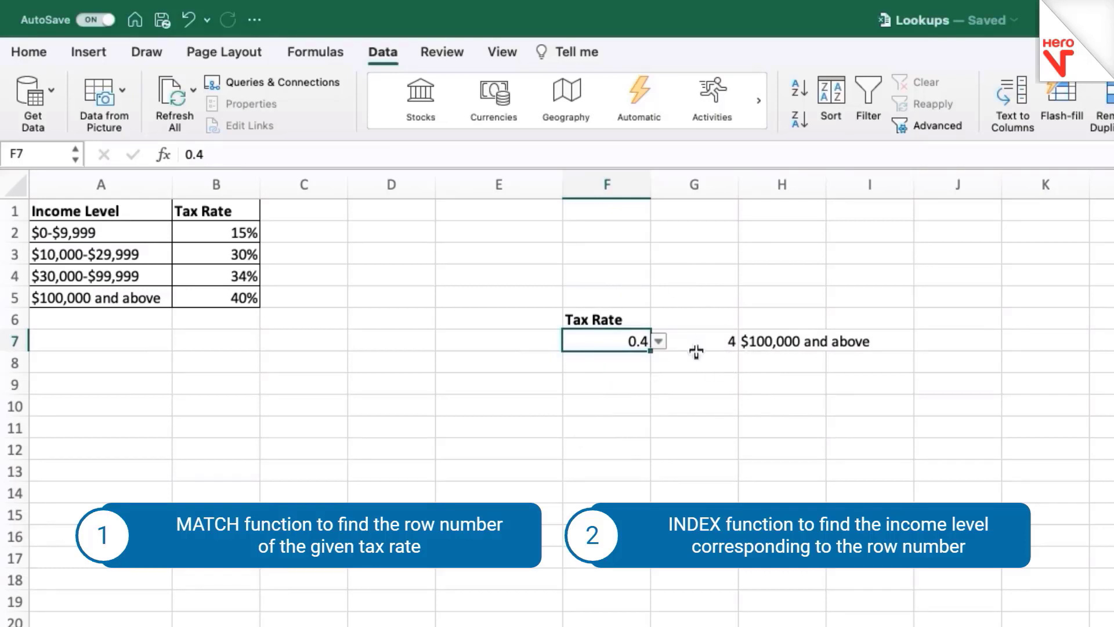
# - Examine the row number argument G7 in the INDEX formula of cell H7
pyautogui.click(781, 344)
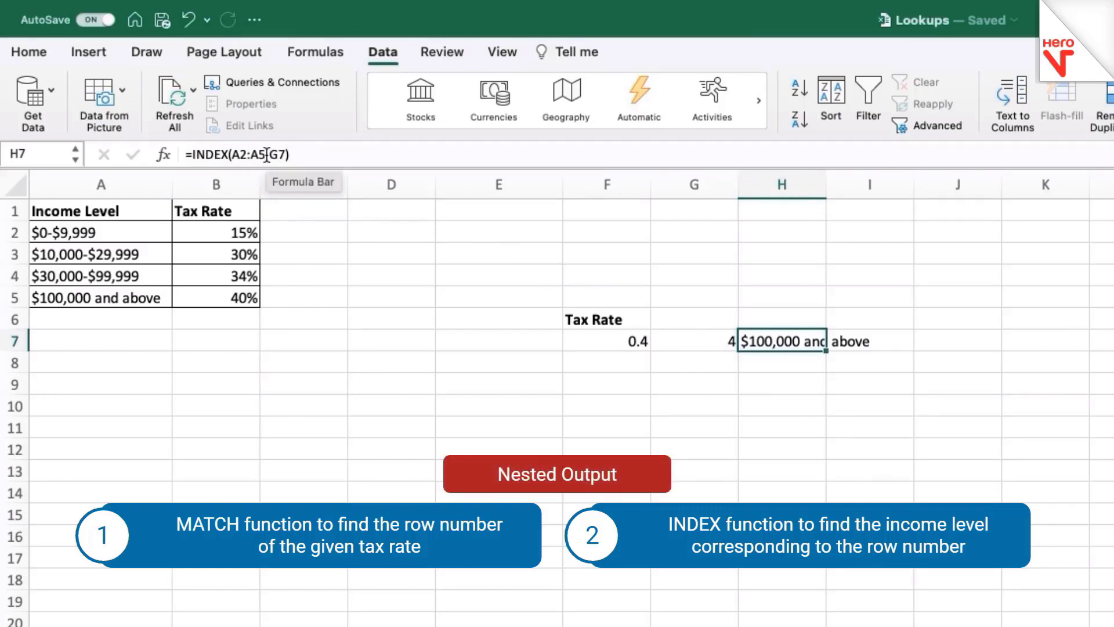
pyautogui.moveTo(268, 154); pyautogui.dragTo(285, 154)
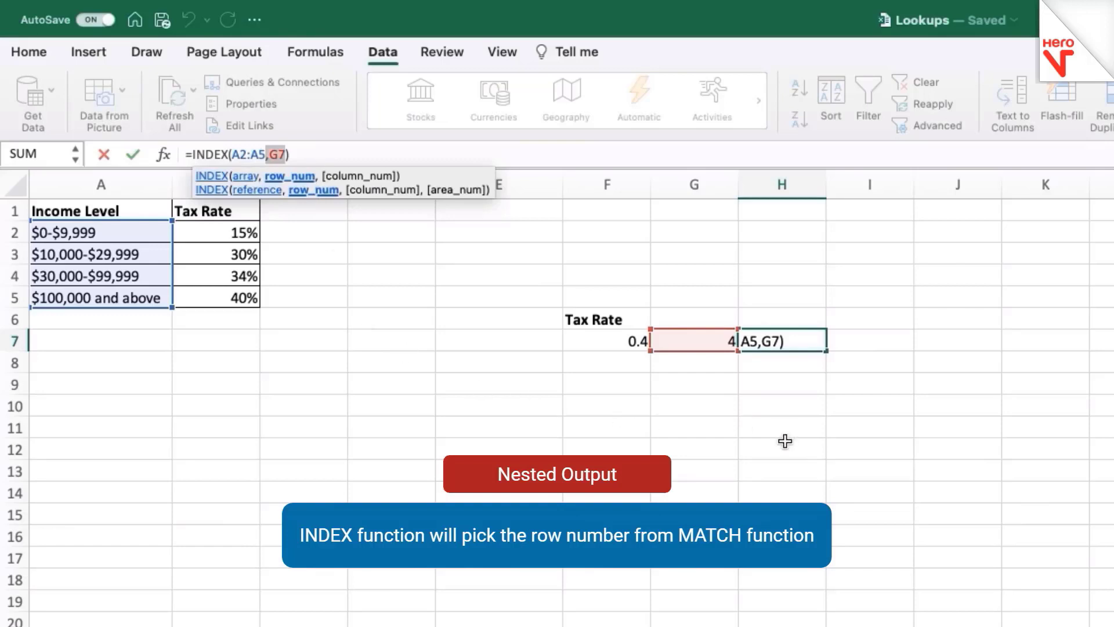
pyautogui.press('Return')
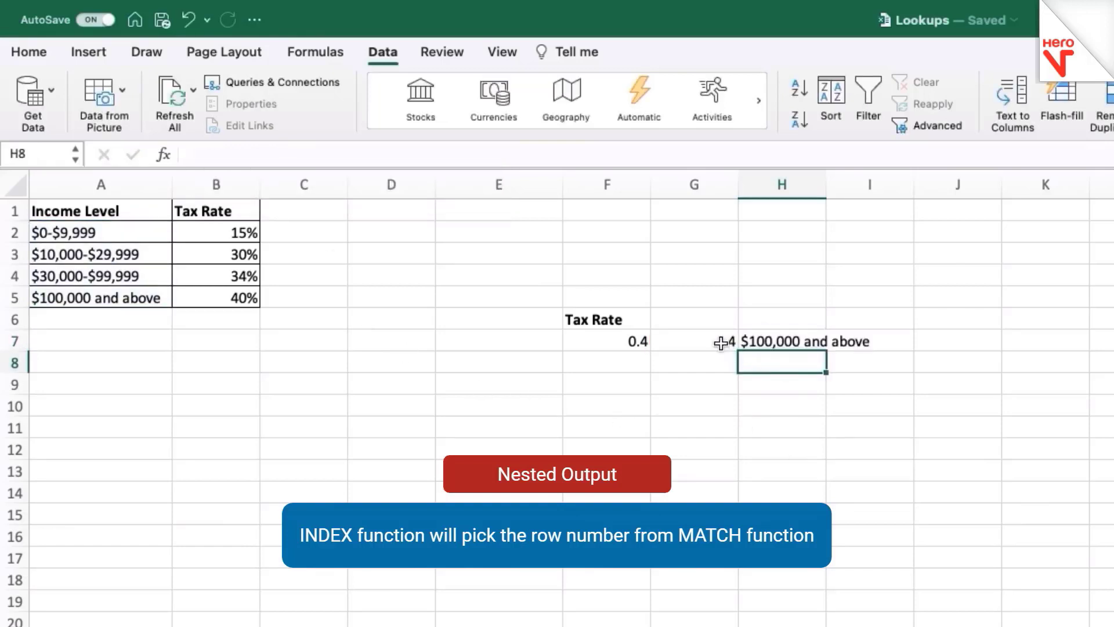
# - Clear the MATCH formula from cell G7 and the INDEX formula from cell H7
pyautogui.click(721, 343)
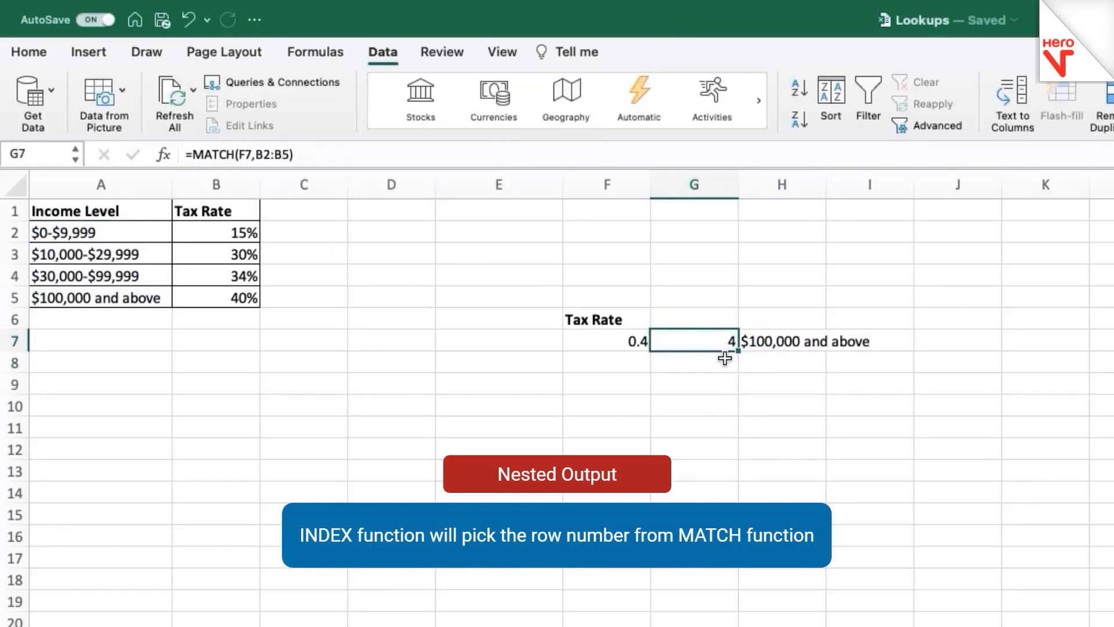
pyautogui.press('Delete')
pyautogui.click(785, 348)
pyautogui.press('Delete')
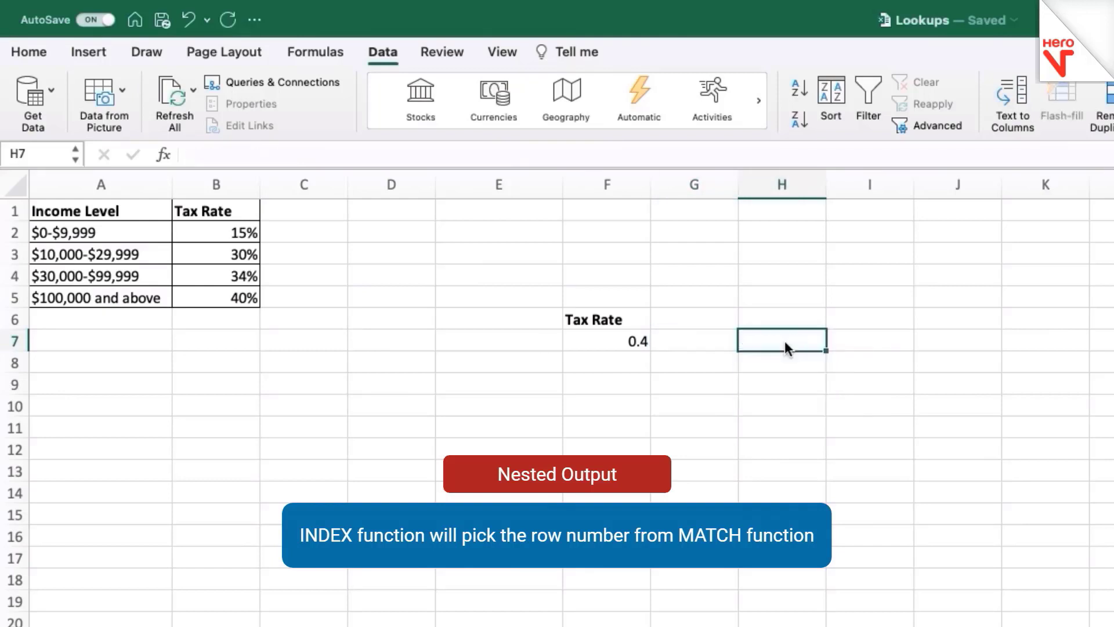
# - Enter the nested formula =INDEX(A2:A5,MATCH(F7,B2:B5)) in cell G7 to return the income level directly
pyautogui.click(668, 350)
pyautogui.write('=inde')
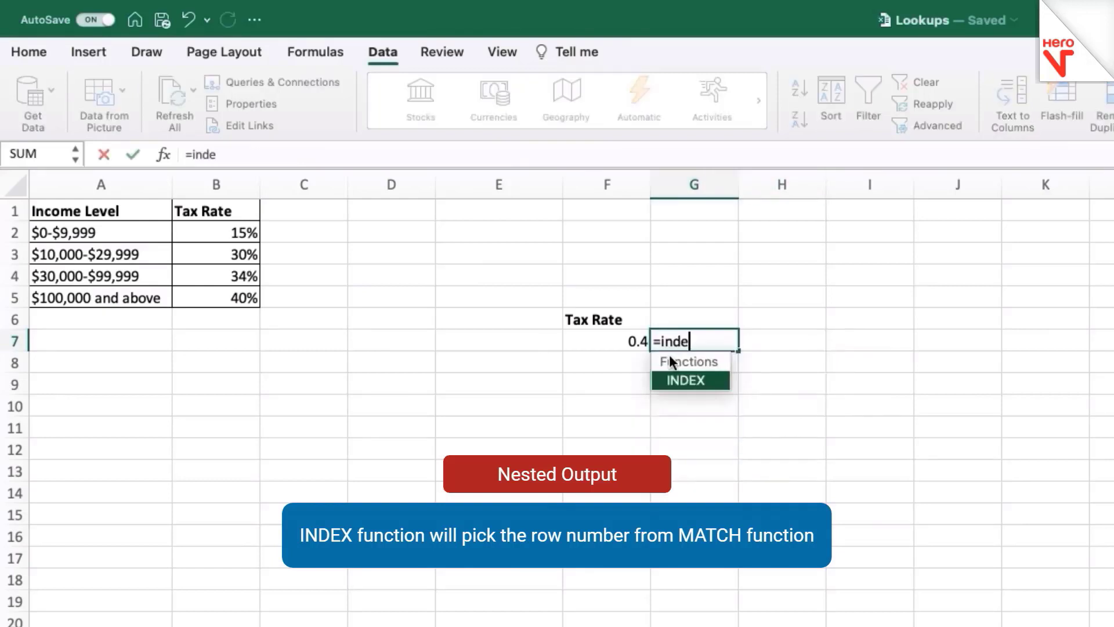
pyautogui.write('x(')
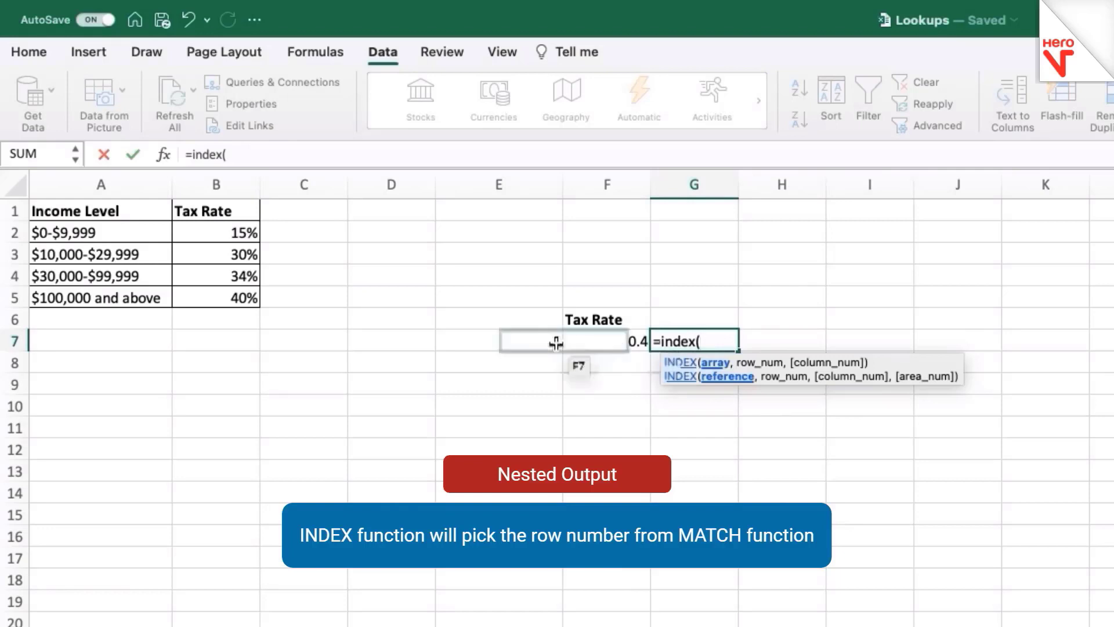
pyautogui.moveTo(152, 233); pyautogui.dragTo(118, 293)
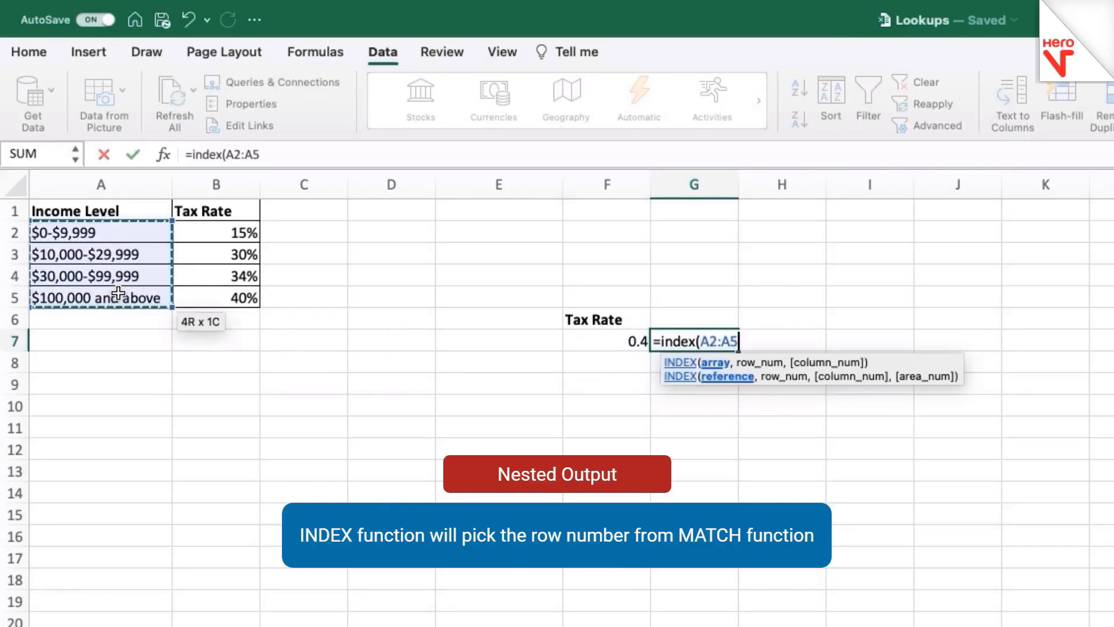
pyautogui.write(',')
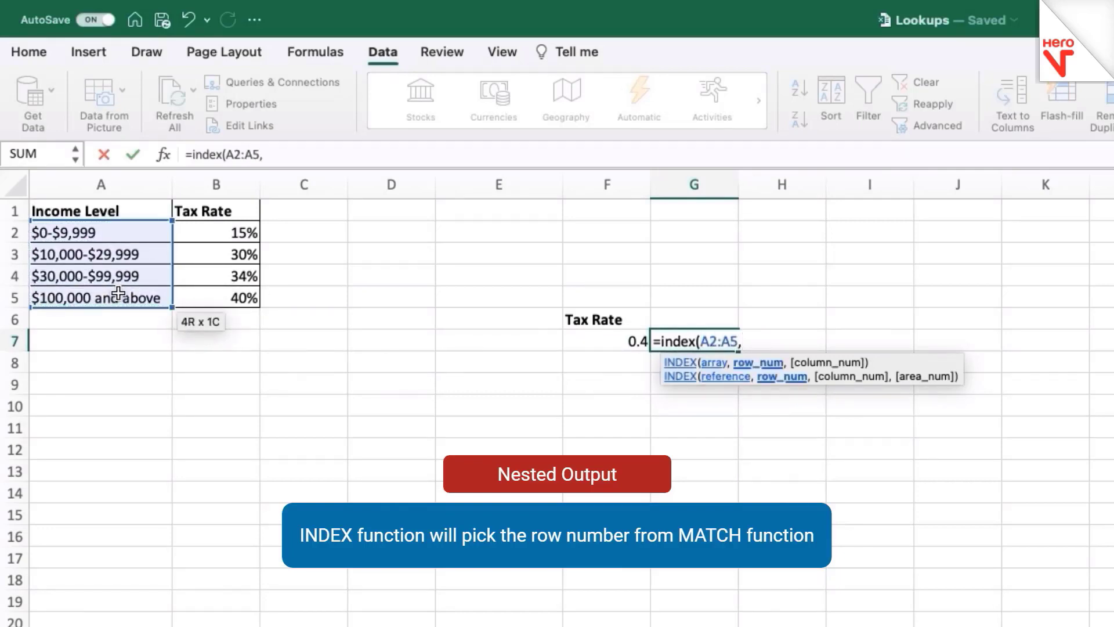
pyautogui.write('match')
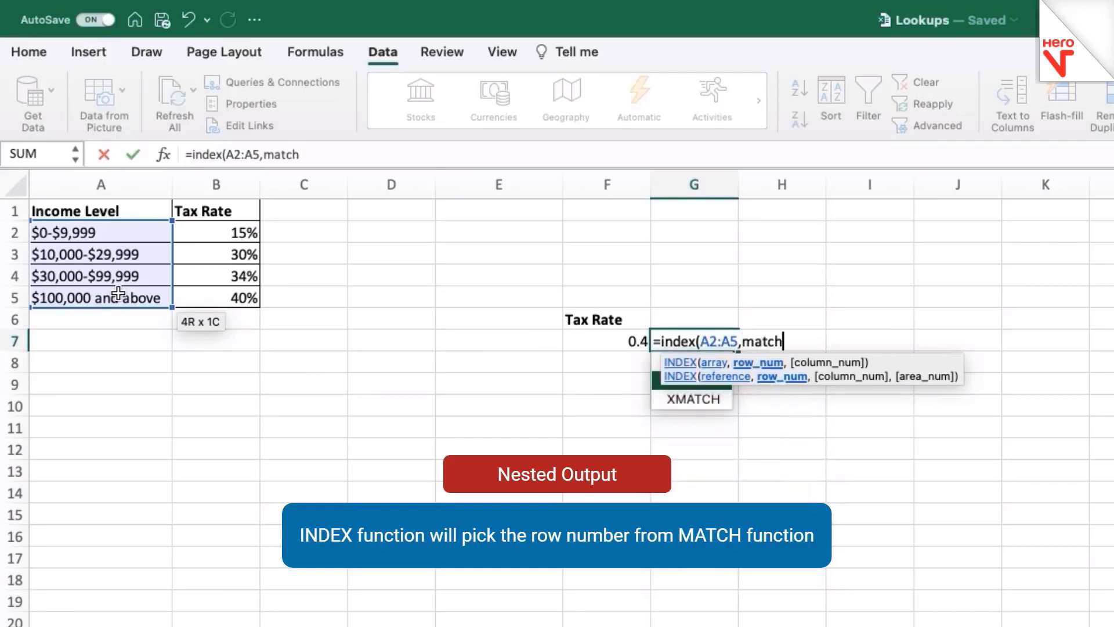
pyautogui.write('(')
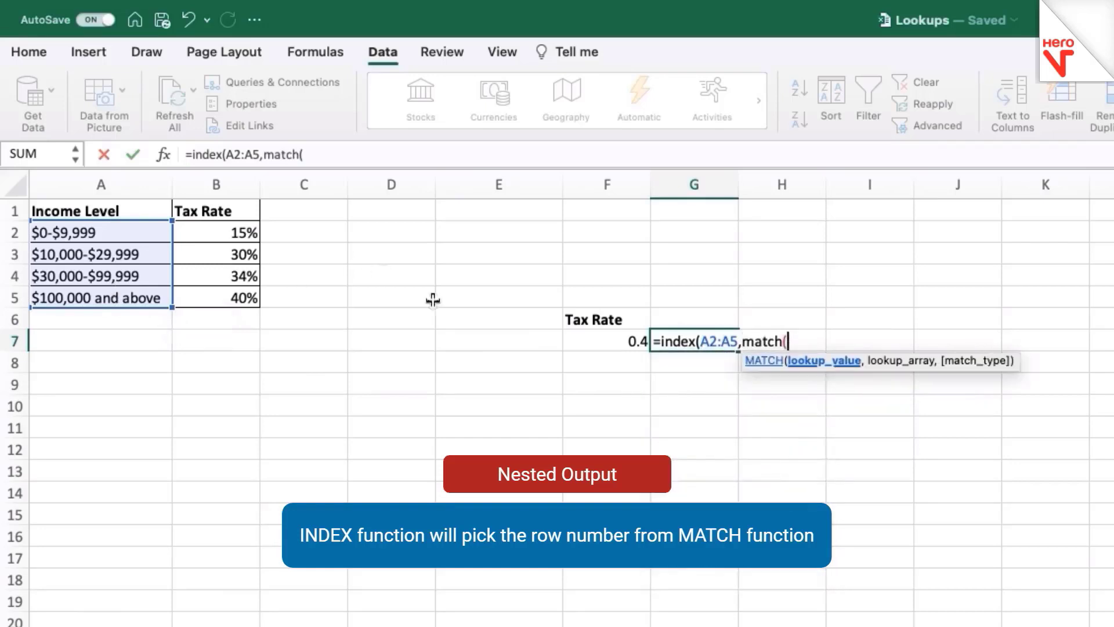
pyautogui.click(614, 341)
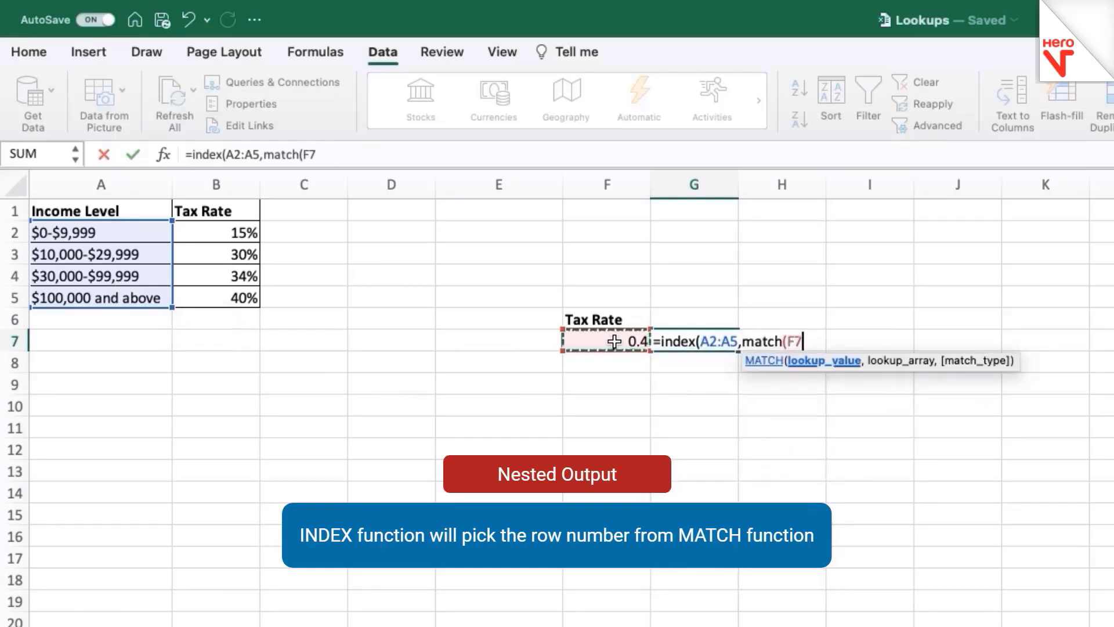
pyautogui.write(',')
pyautogui.moveTo(247, 233); pyautogui.dragTo(242, 292)
pyautogui.write('))')
pyautogui.press('Return')
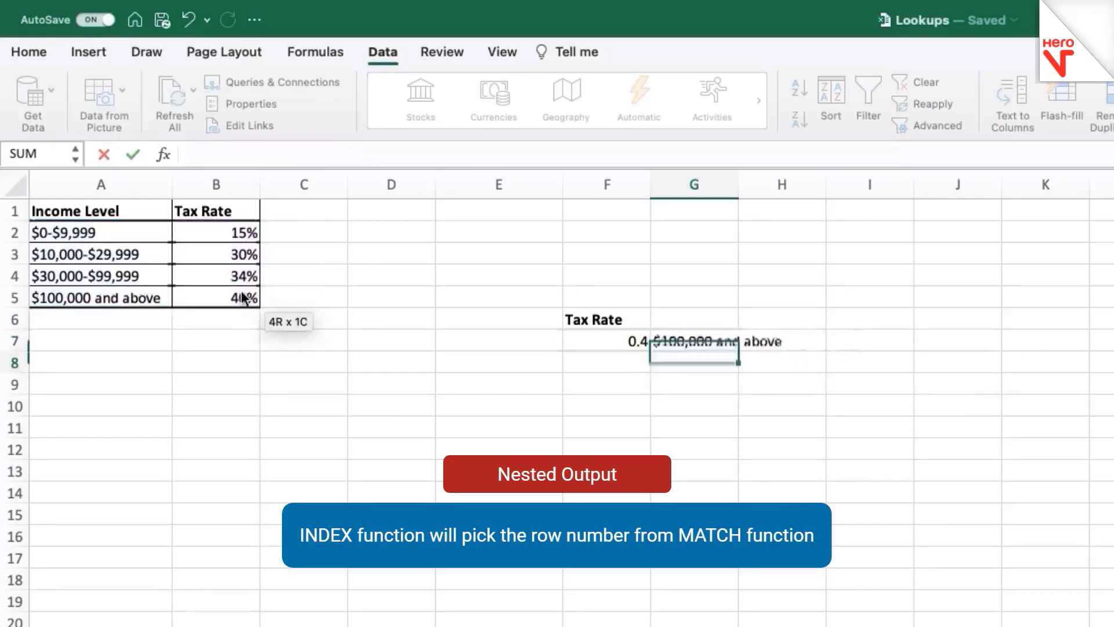
# - Test the nested formula by choosing 30%, 34% and finally 40% from the F7 drop-down list
pyautogui.click(622, 348)
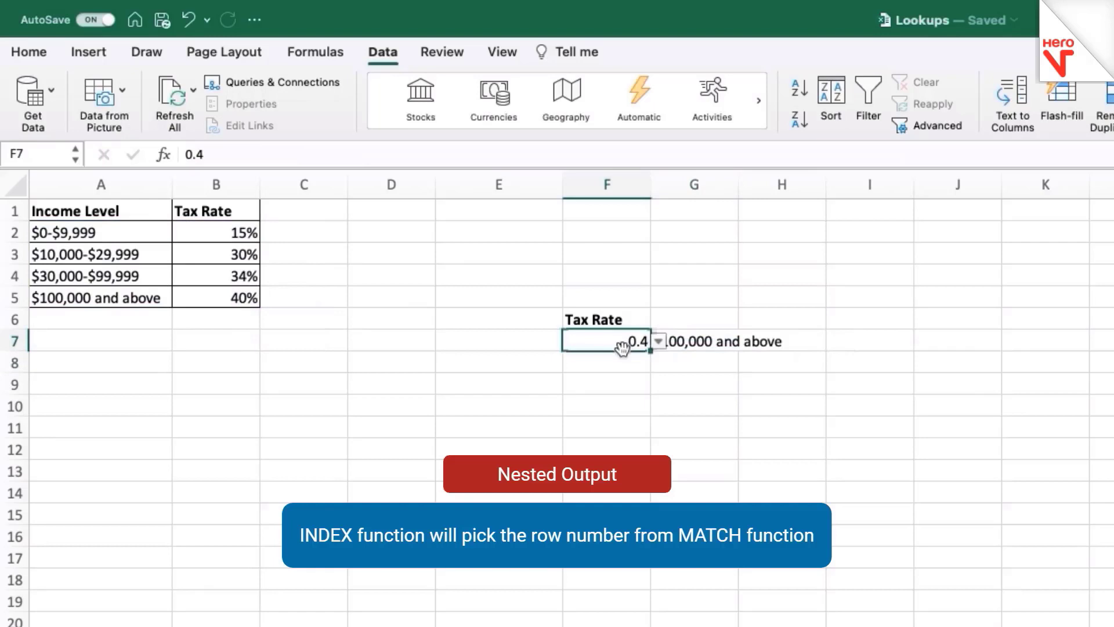
pyautogui.click(658, 341)
pyautogui.click(585, 377)
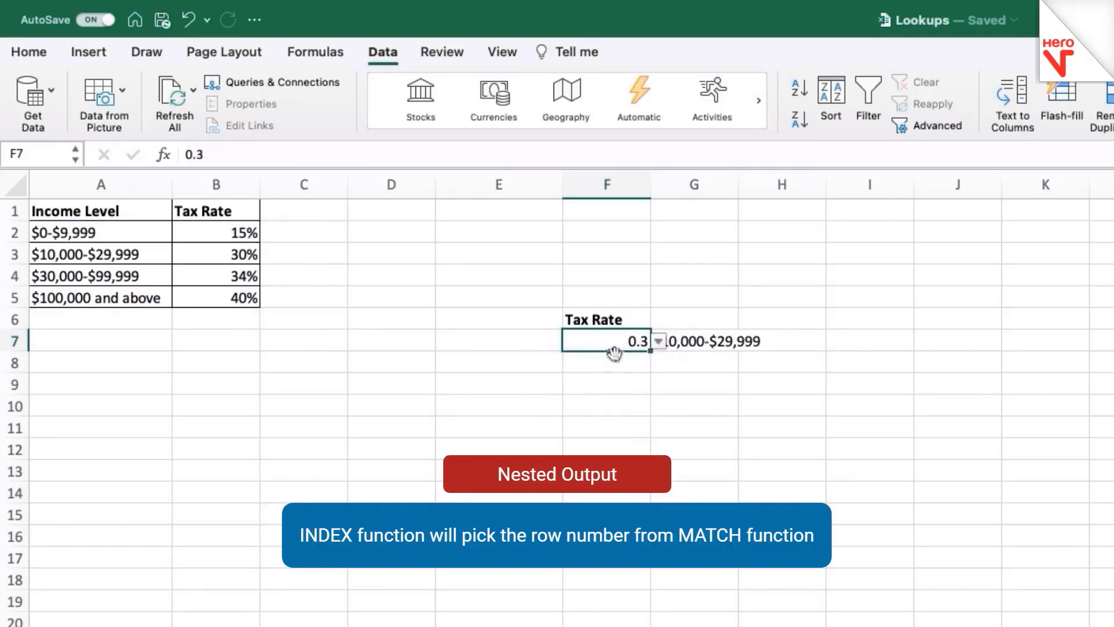
pyautogui.click(658, 343)
pyautogui.click(604, 398)
pyautogui.click(658, 341)
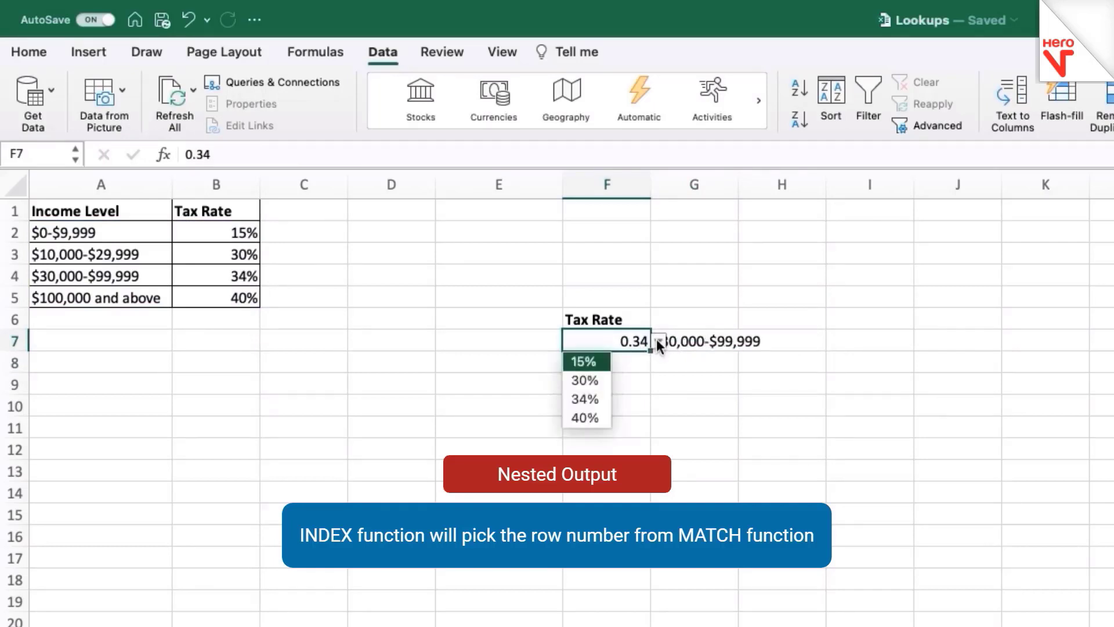
pyautogui.click(595, 399)
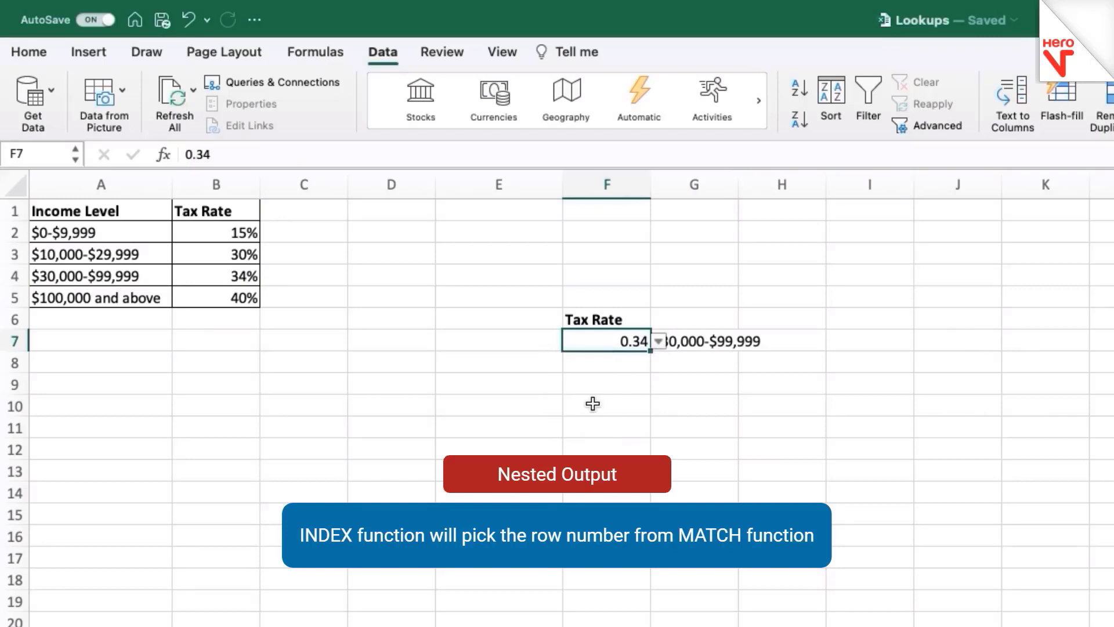
pyautogui.click(658, 342)
pyautogui.click(590, 418)
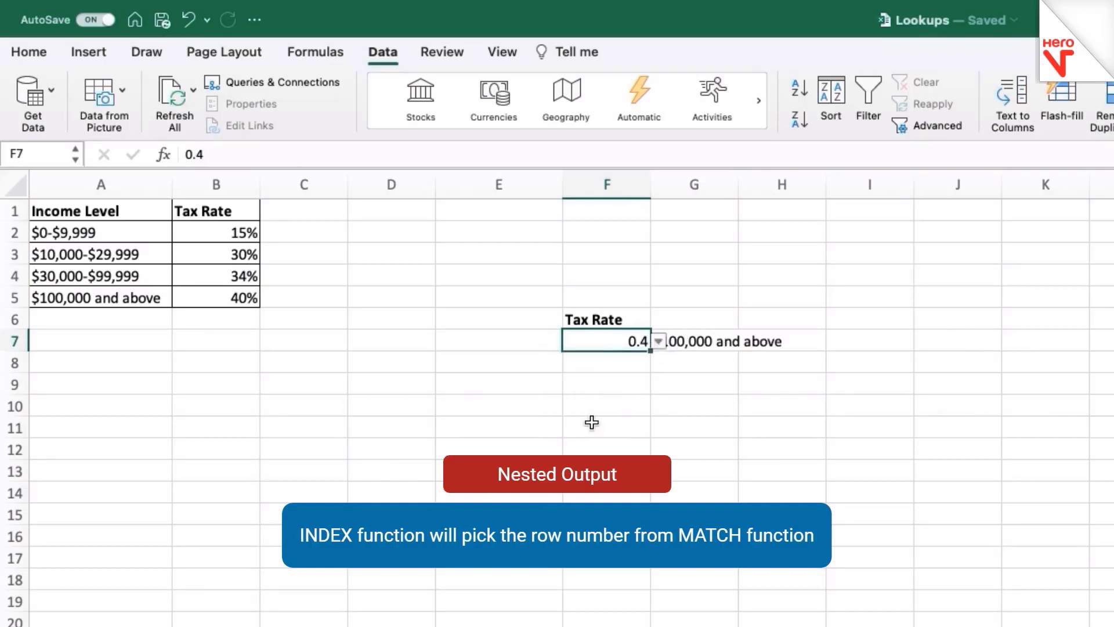
# - Add the bold heading Income Level in cell G6 and widen column G to fit the lookup result
pyautogui.click(669, 323)
pyautogui.write('I')
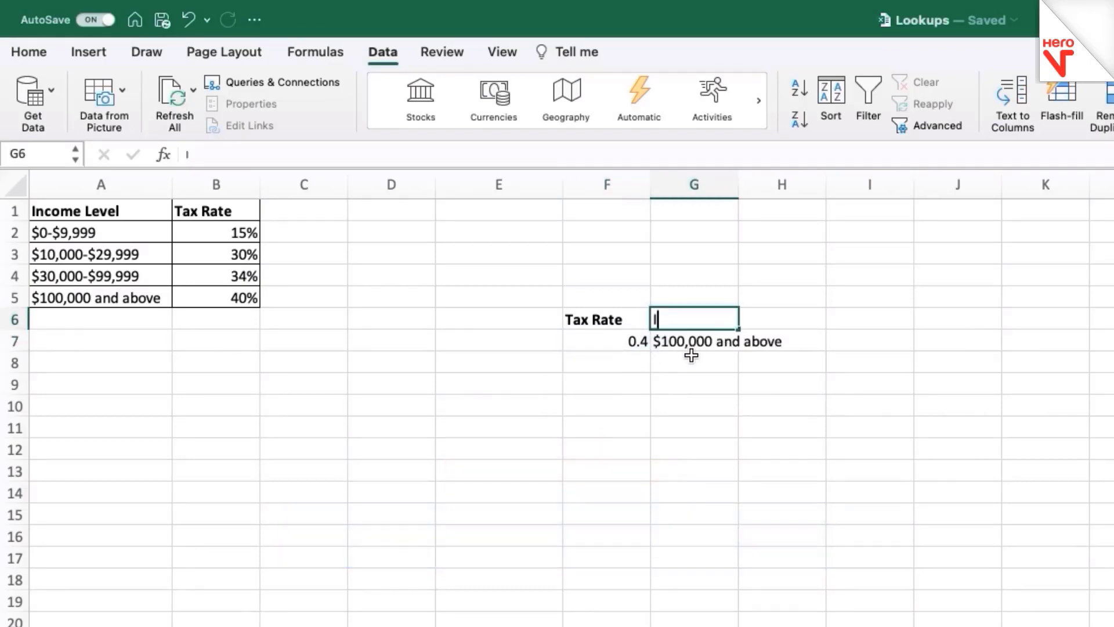
pyautogui.write('ncome Level')
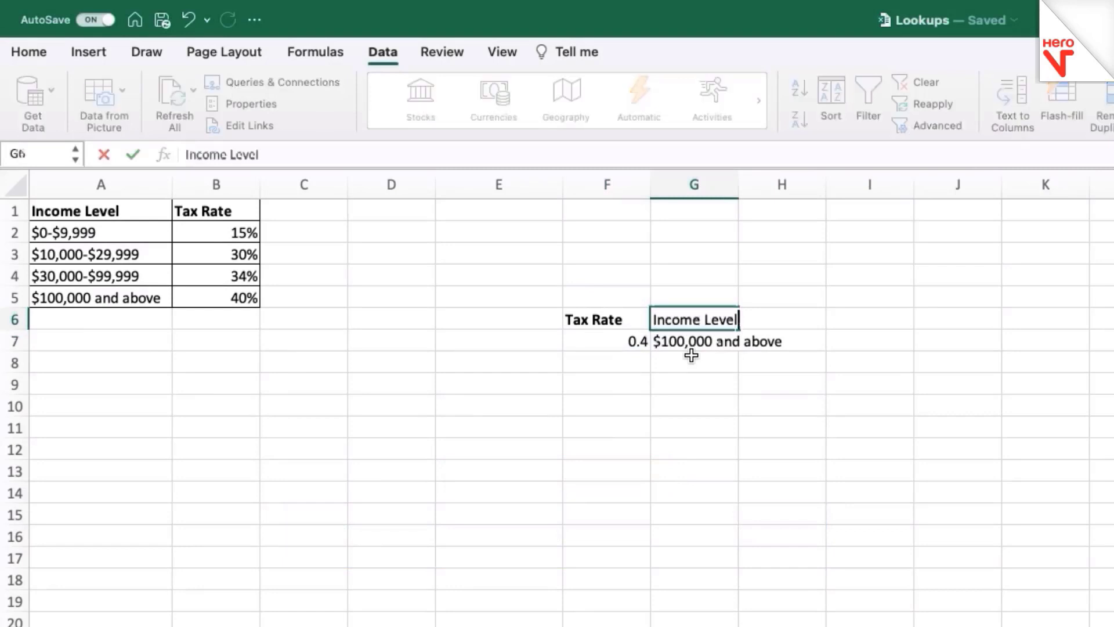
pyautogui.click(729, 433)
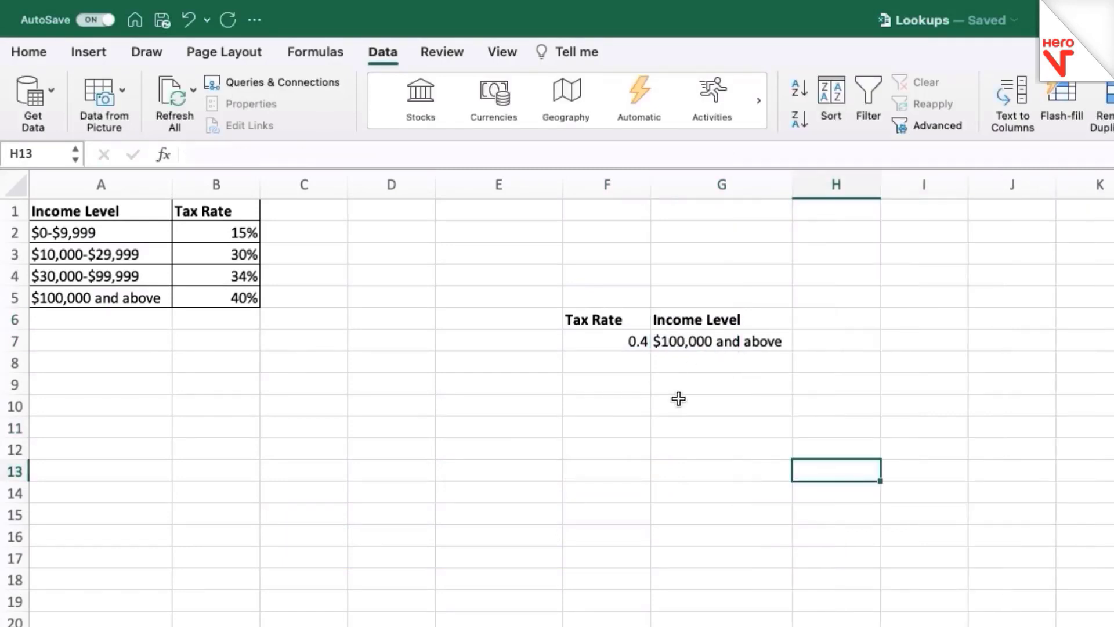